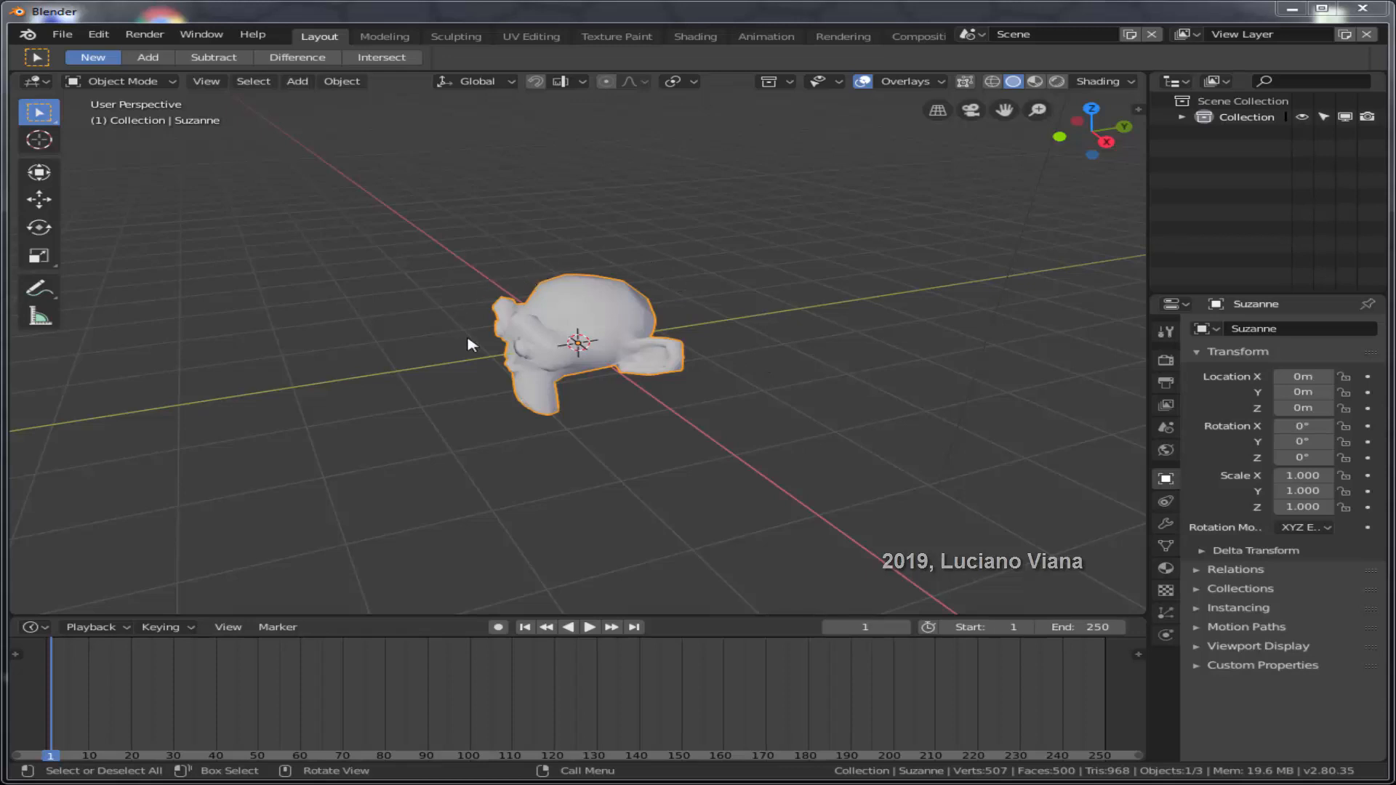
pyautogui.click(298, 83)
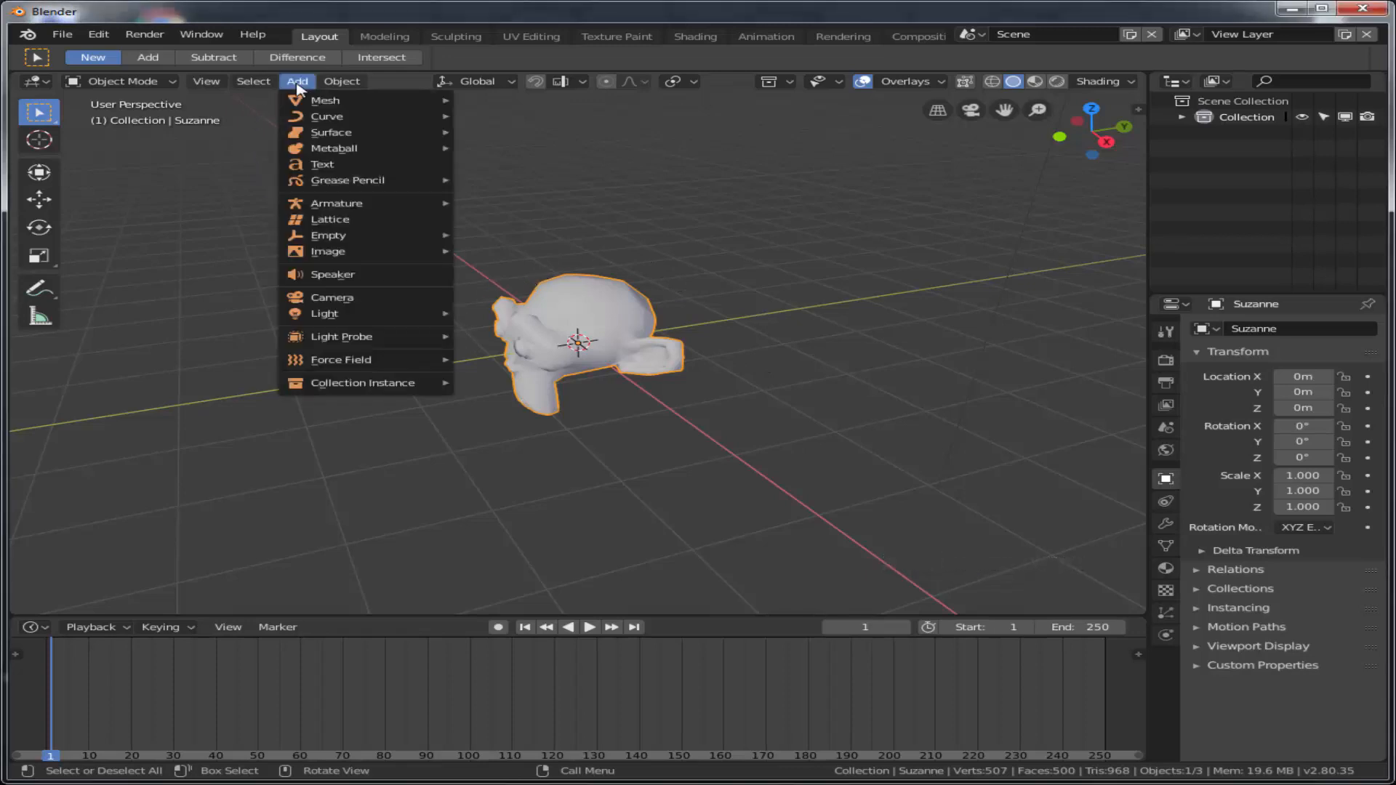
pyautogui.moveTo(320, 100)
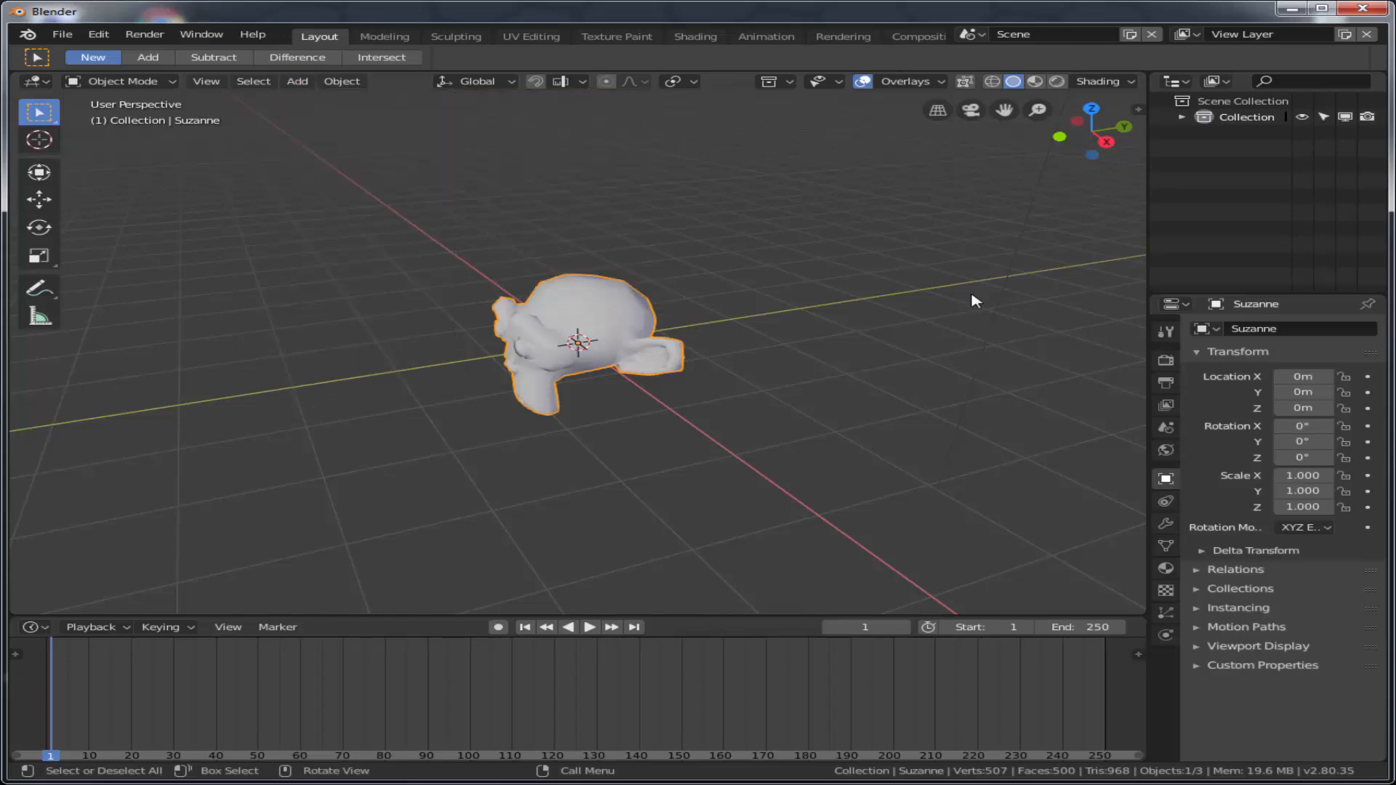
# Apply smooth shading to the selected monkey head
pyautogui.scroll(1, 622, 429)
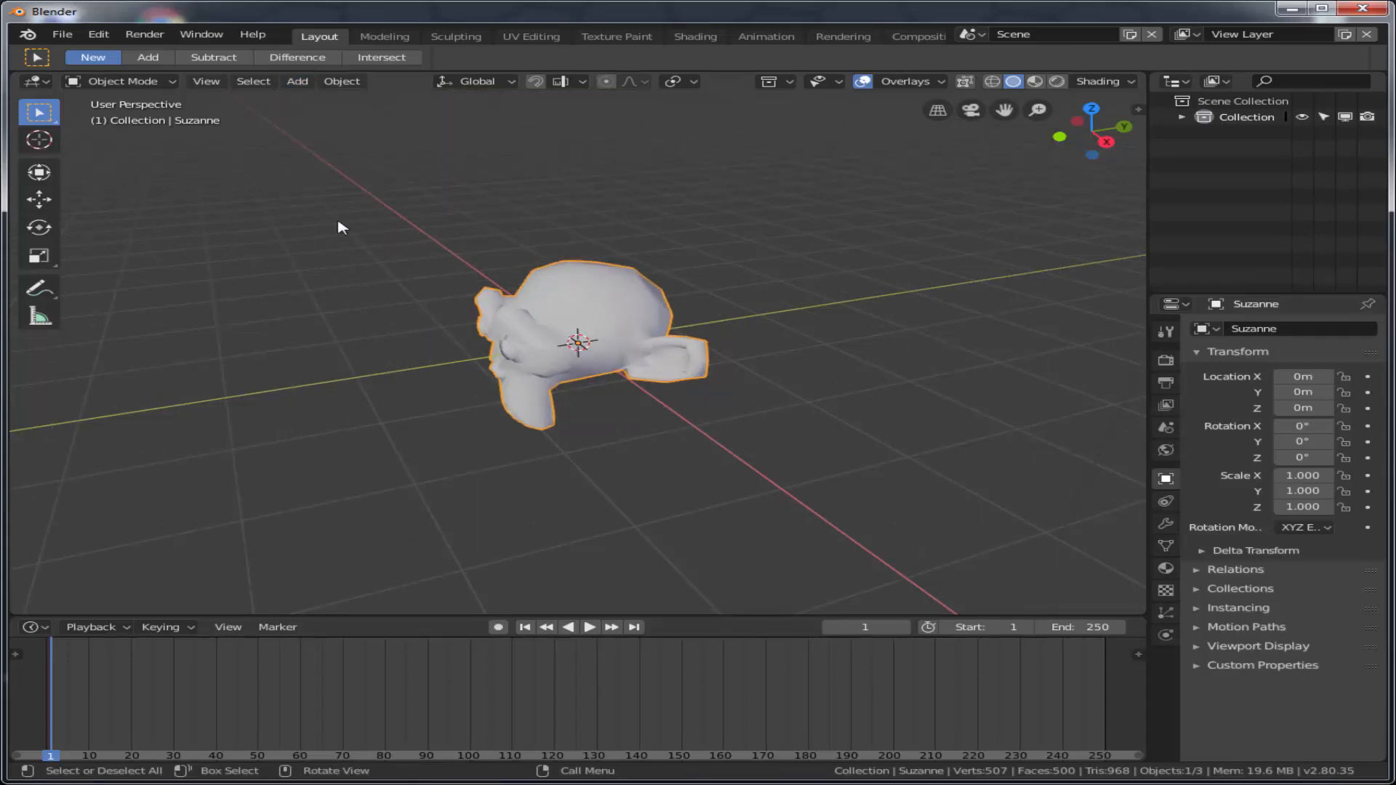
pyautogui.rightClick(324, 212)
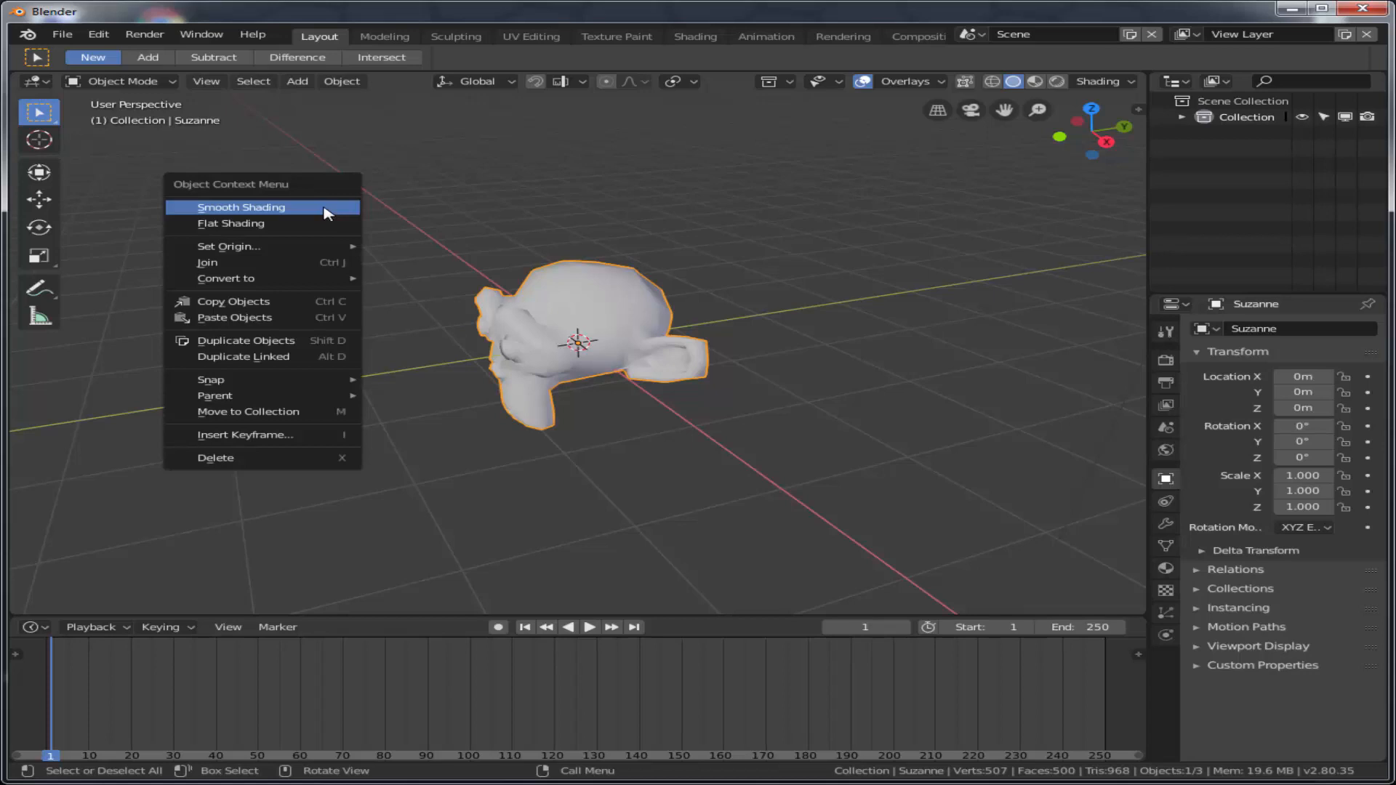
pyautogui.click(244, 209)
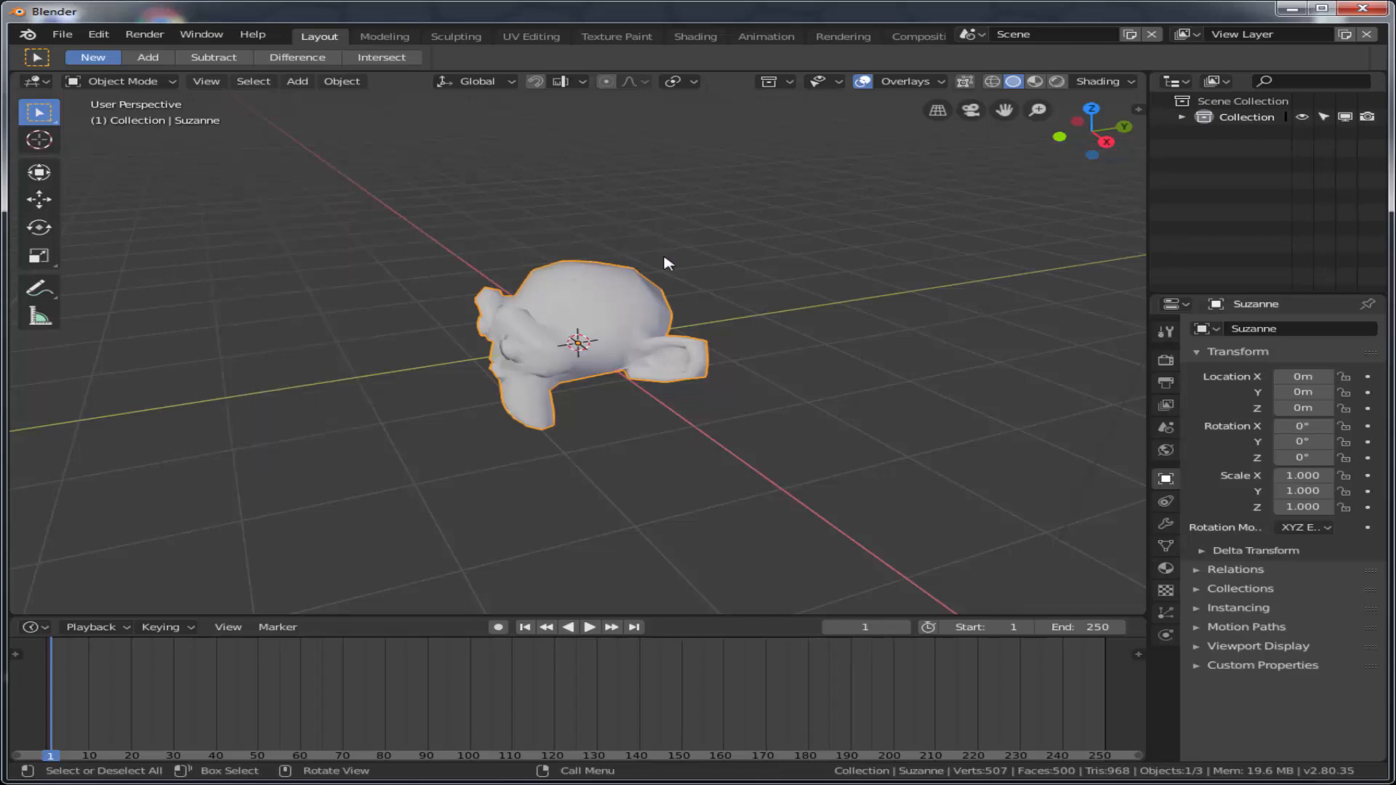
# Play the timeline through the early frames, pause it, and return to the first frame
pyautogui.click(589, 628)
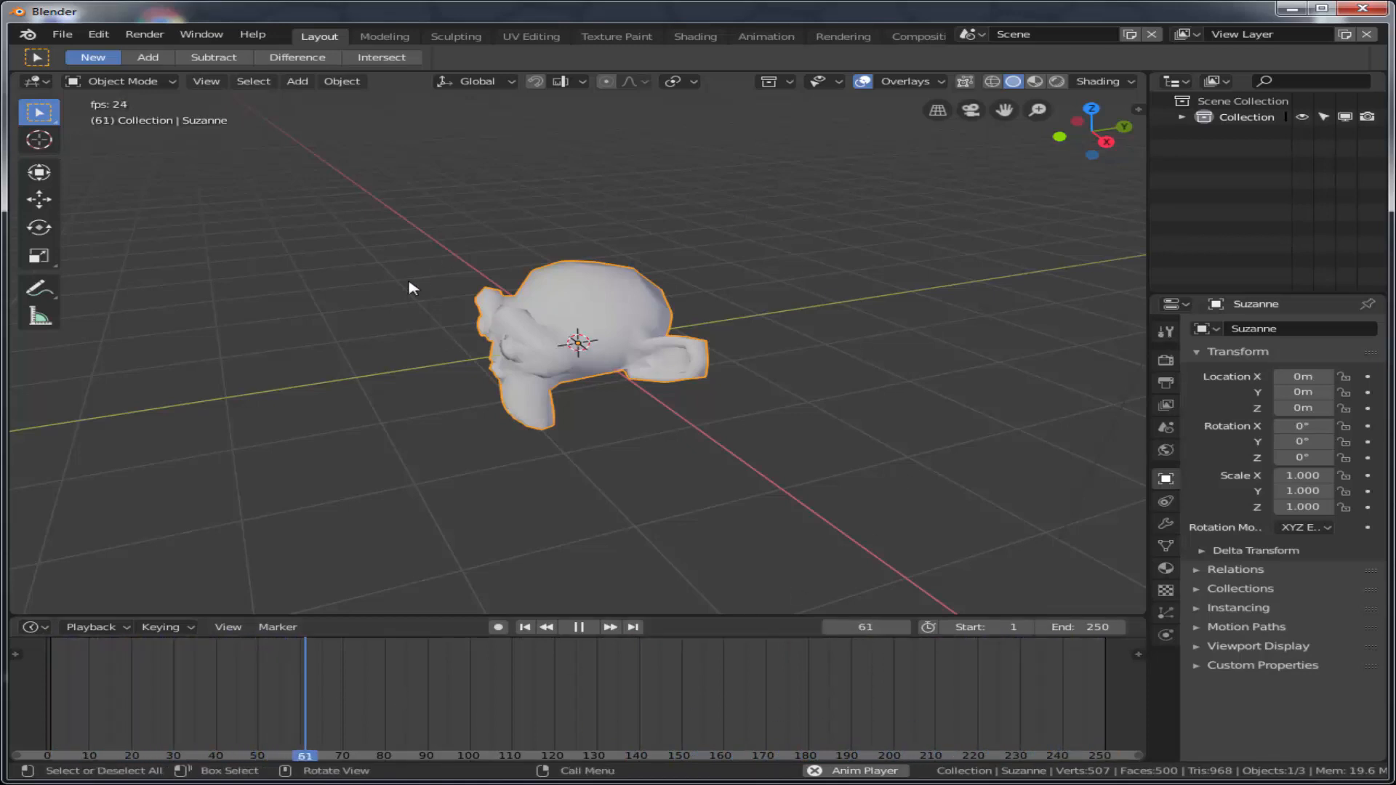
pyautogui.click(579, 627)
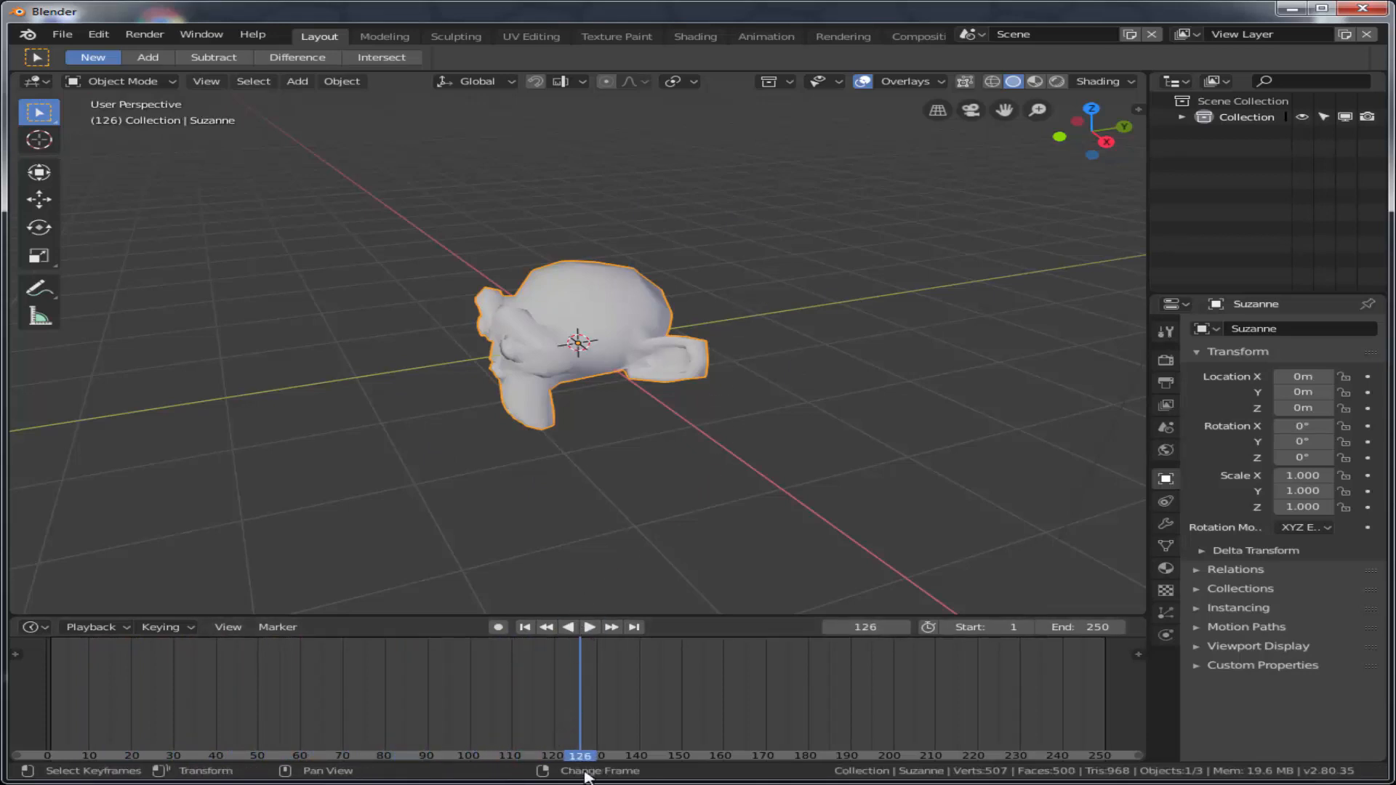
pyautogui.click(524, 627)
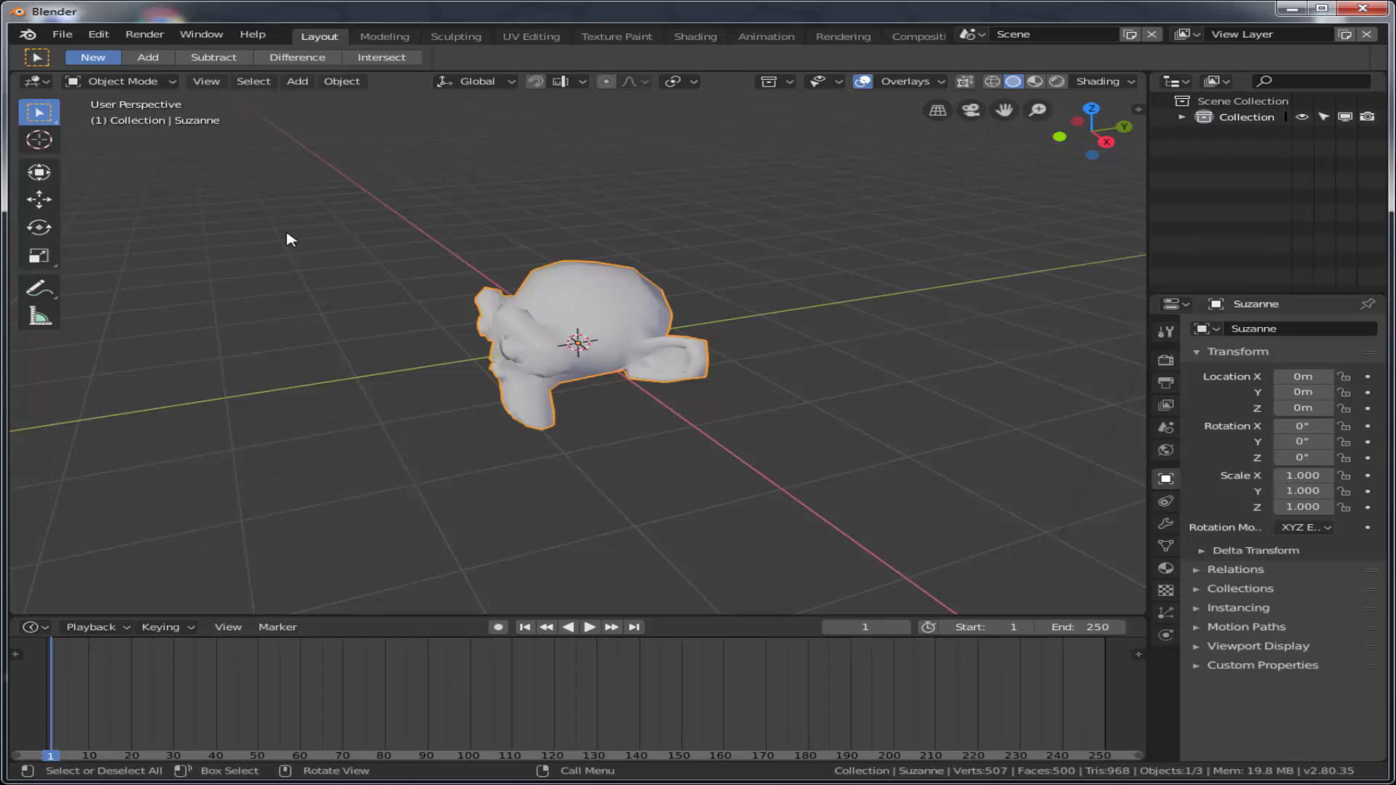
pyautogui.press('i')
pyautogui.rightClick(336, 242)
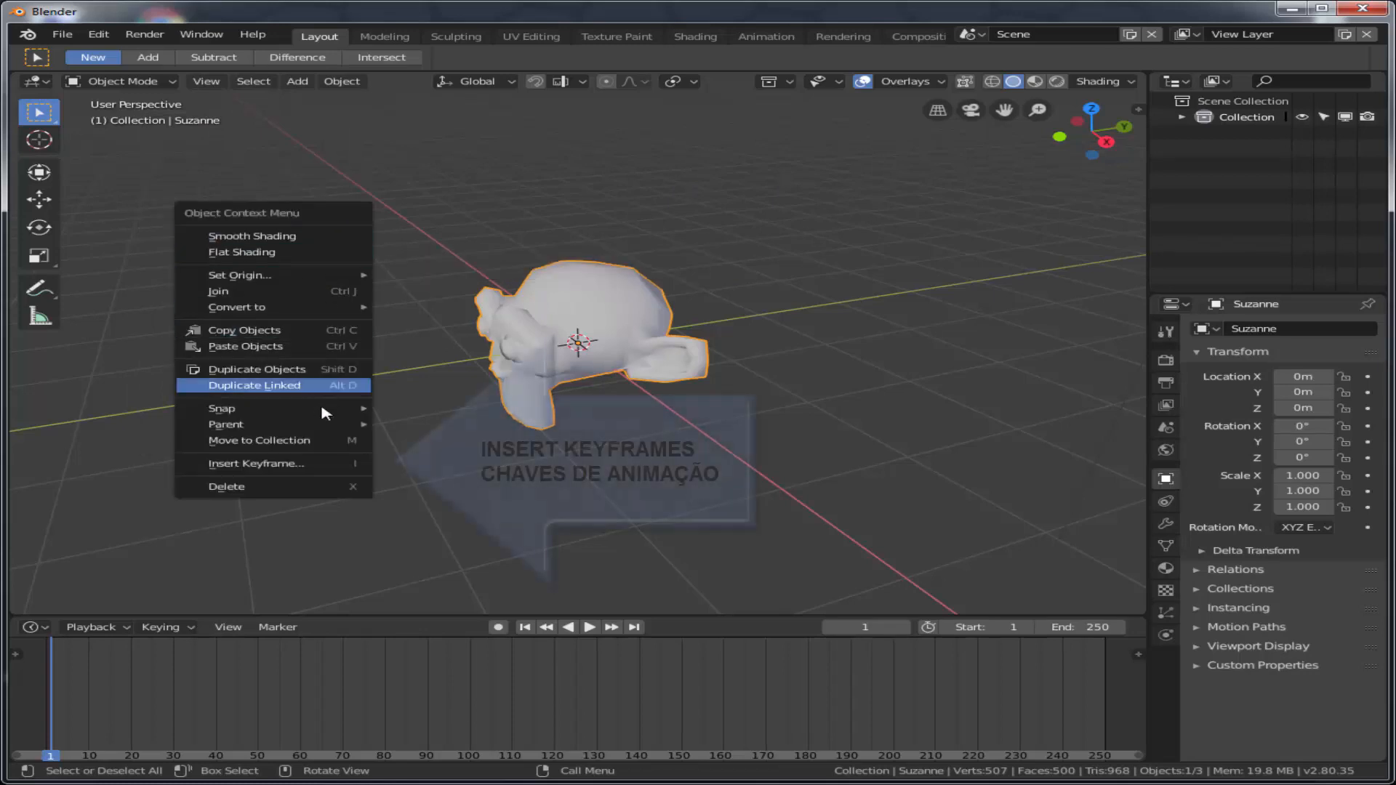
pyautogui.click(282, 467)
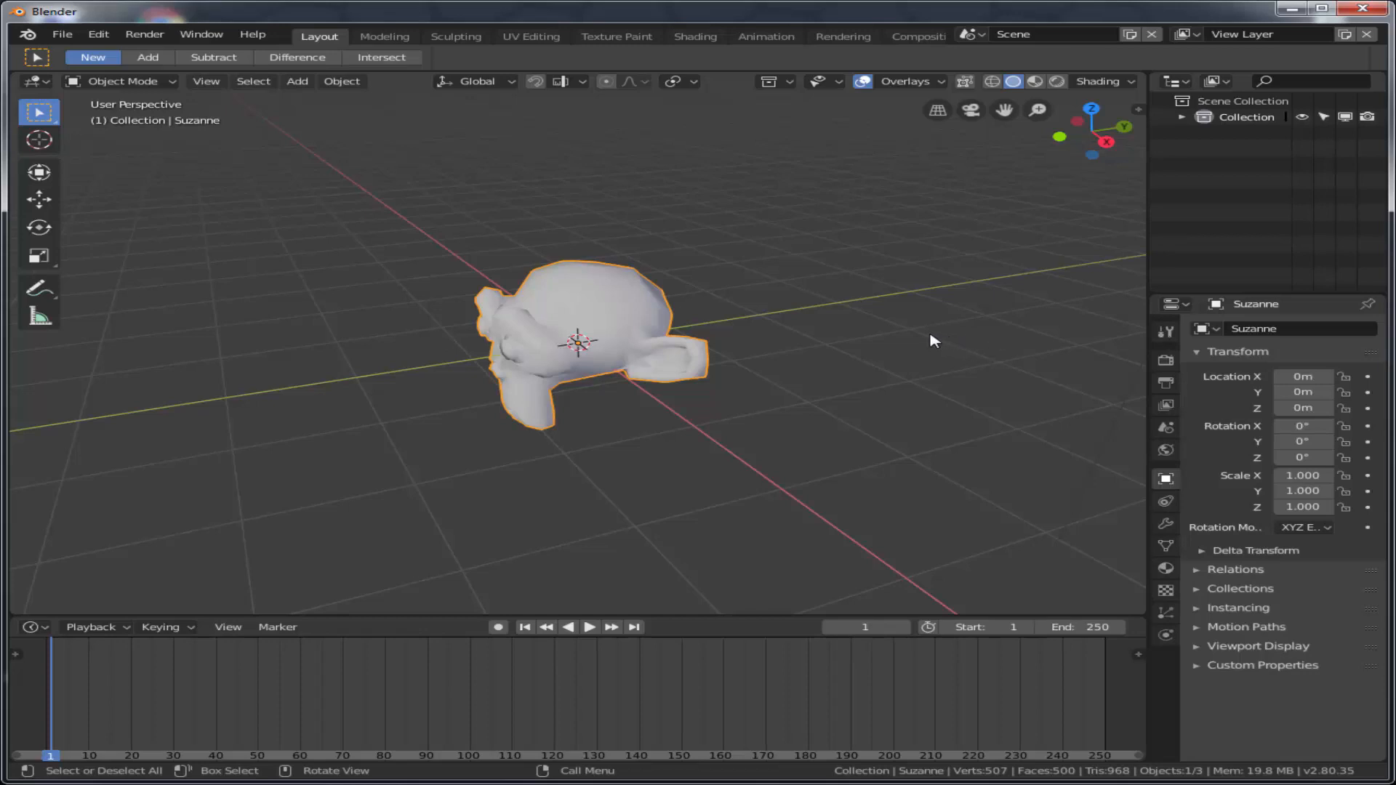
pyautogui.press('n')
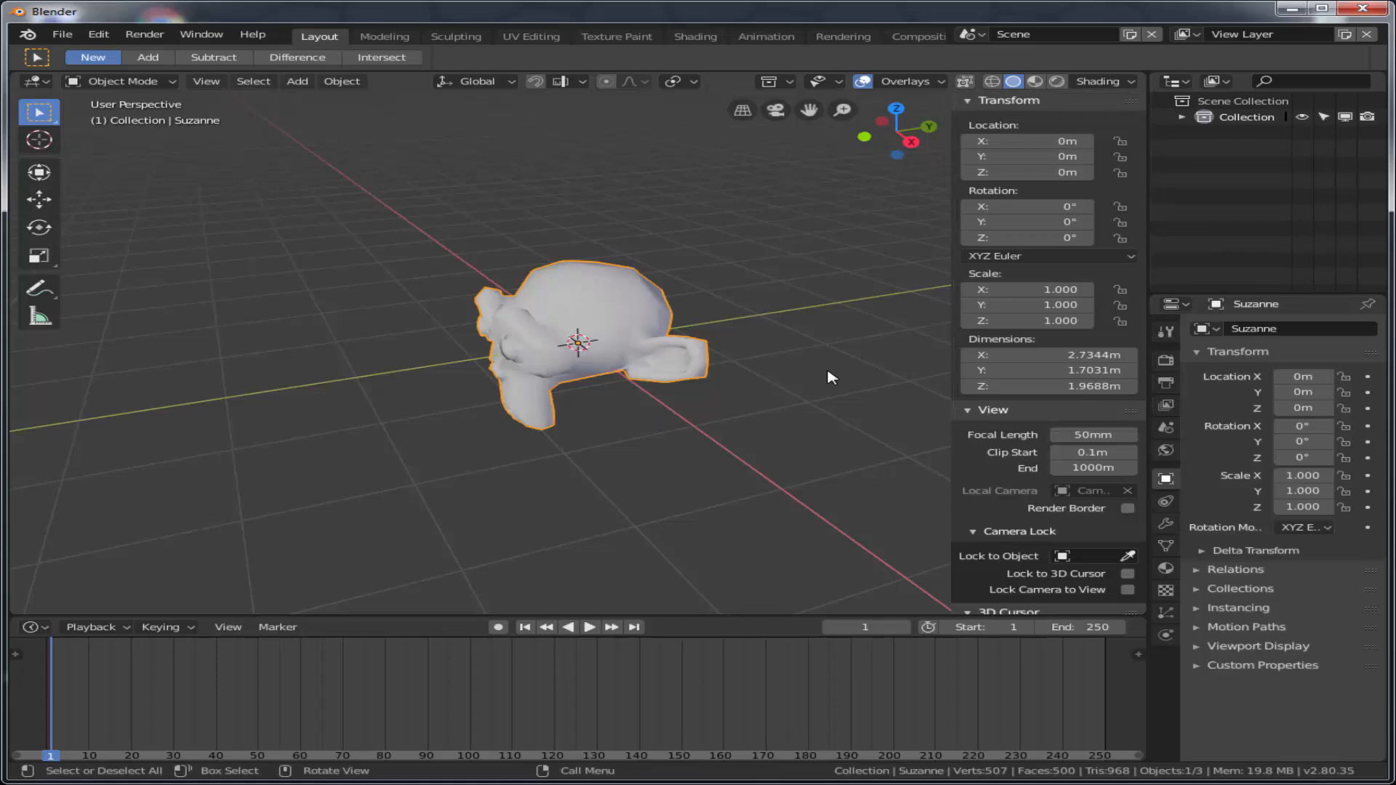
pyautogui.press('n')
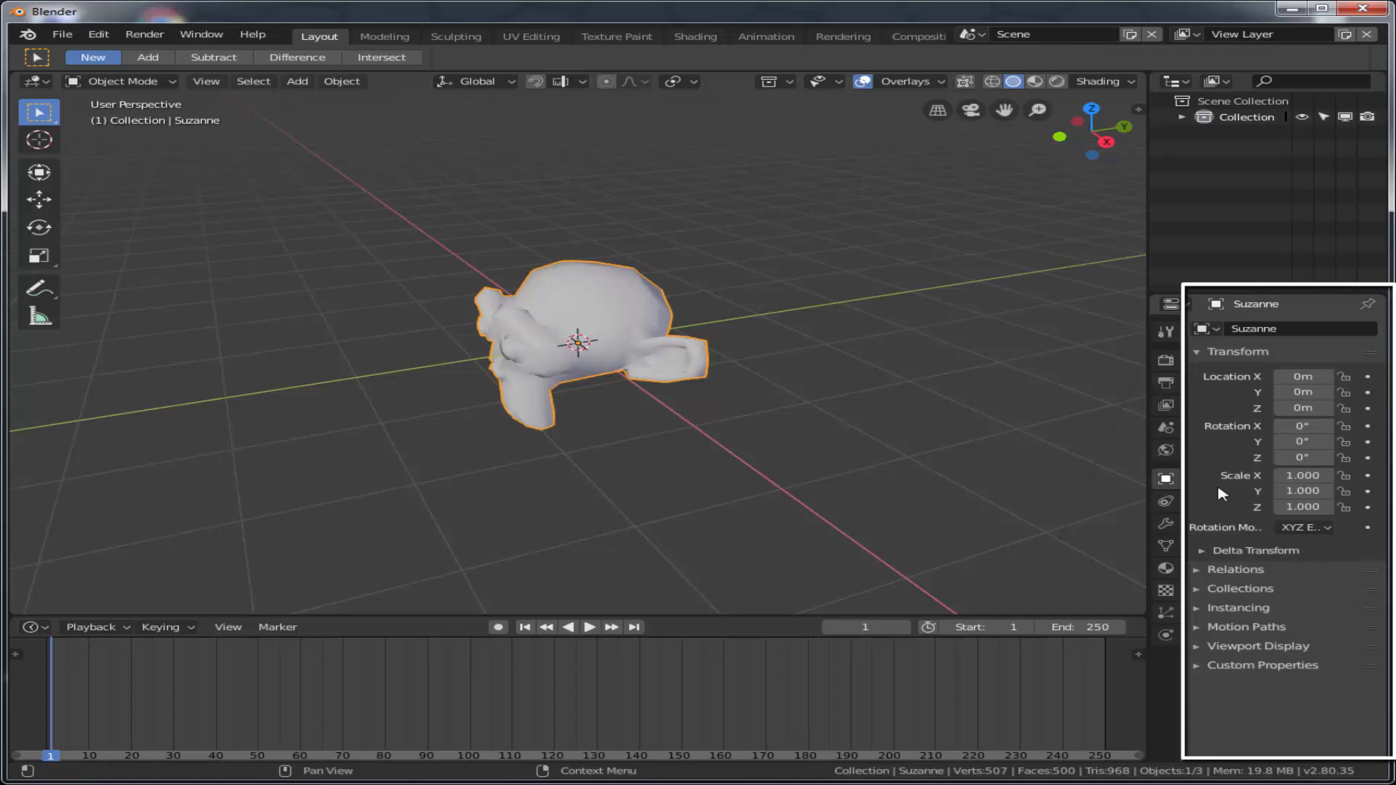
# Play the timeline briefly from the first frame and stop it
pyautogui.click(590, 632)
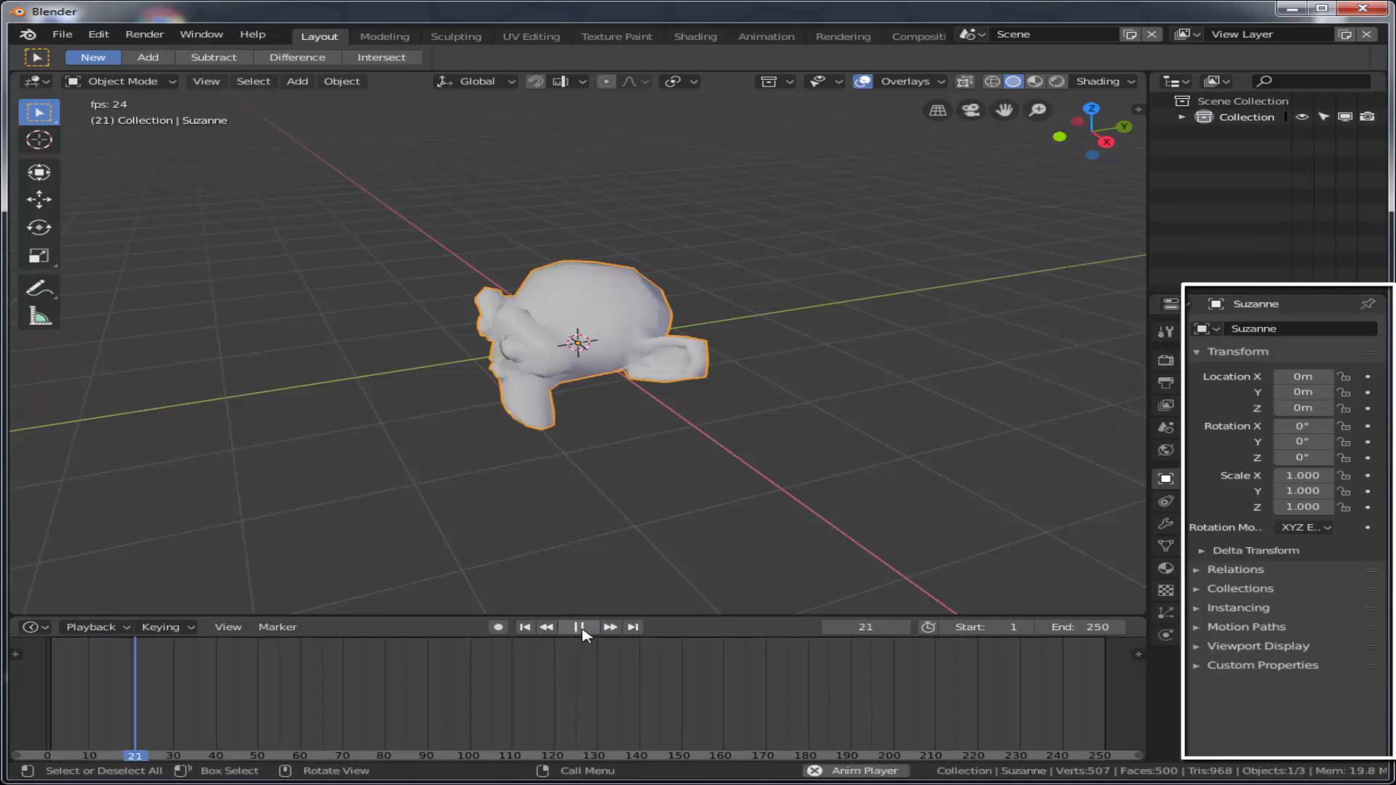
pyautogui.click(579, 630)
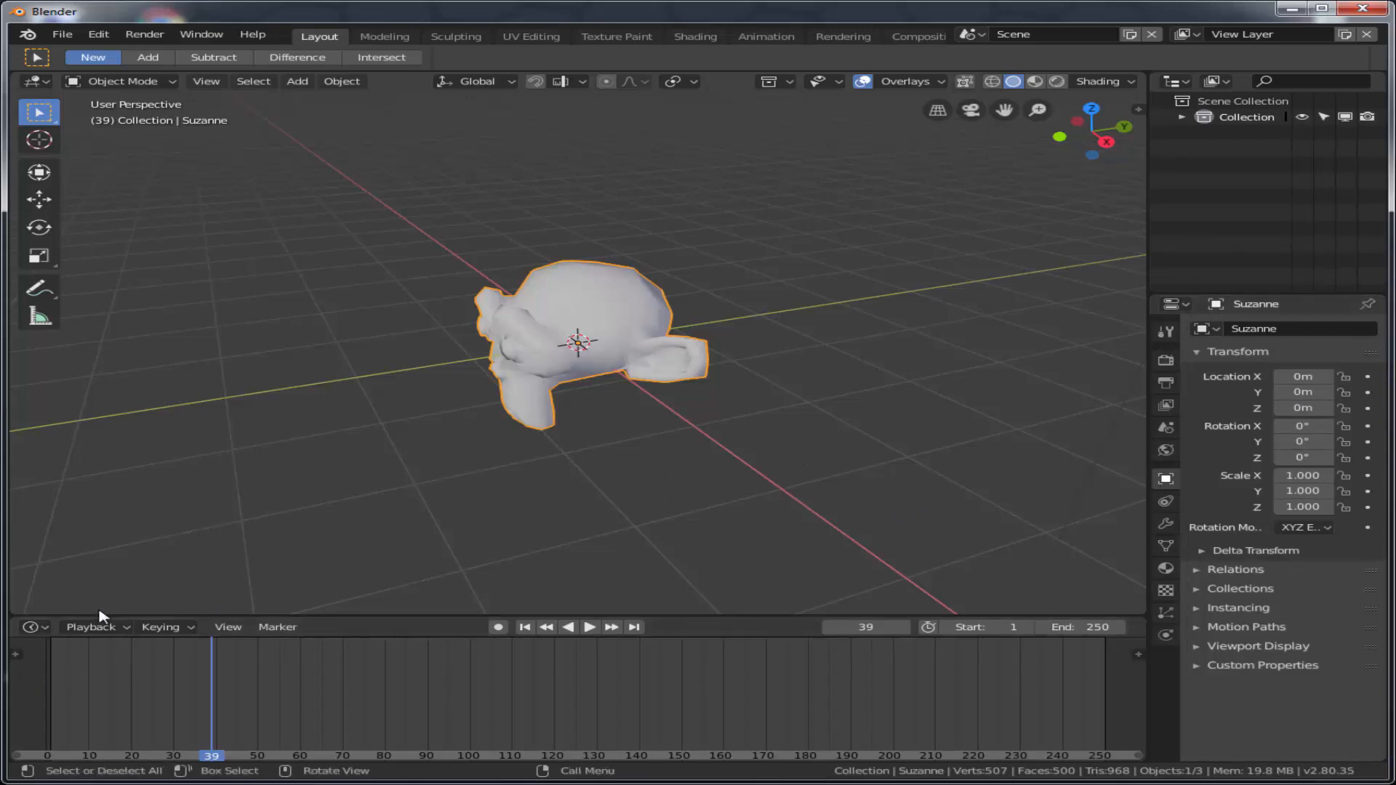
# Go to frame 1 and insert a Location keyframe for the monkey head
pyautogui.click(53, 660)
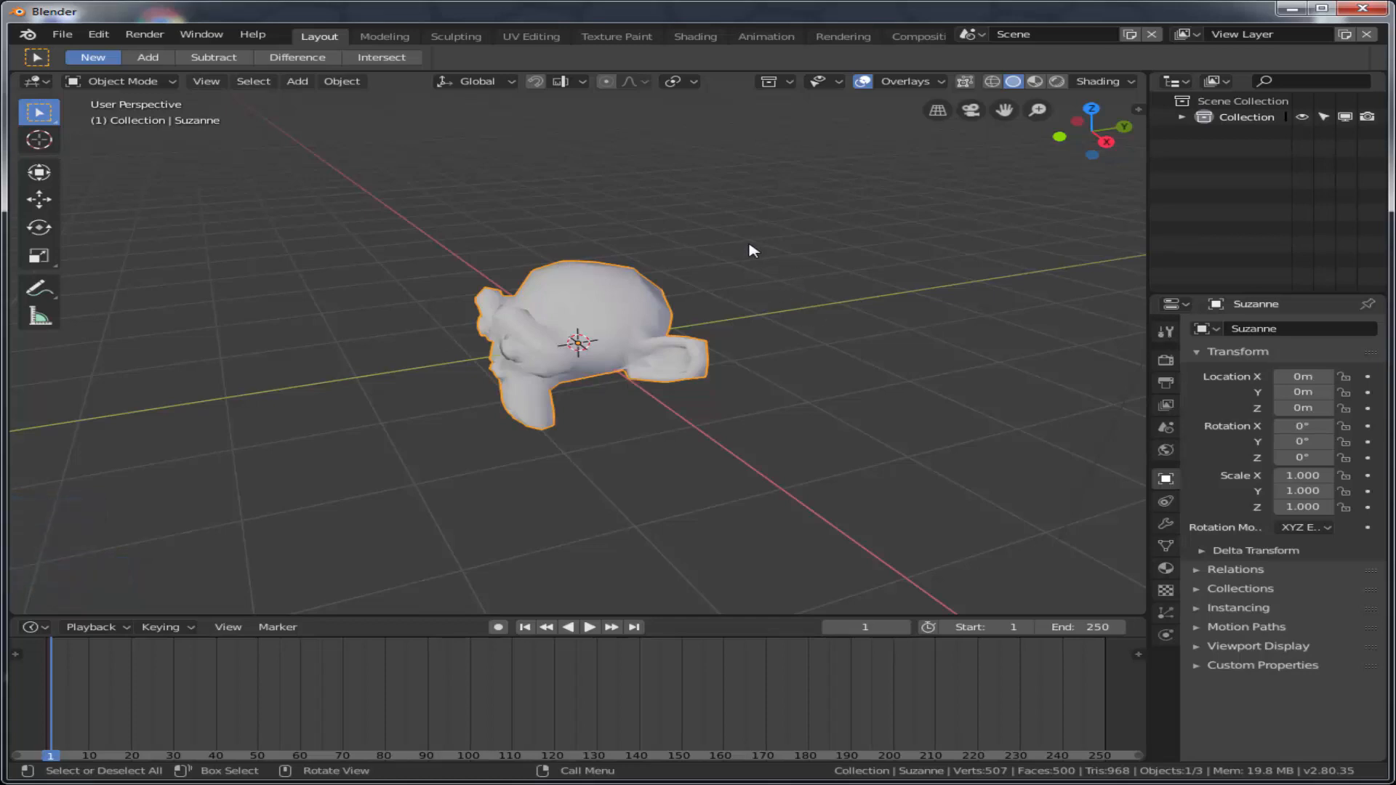
pyautogui.press('i')
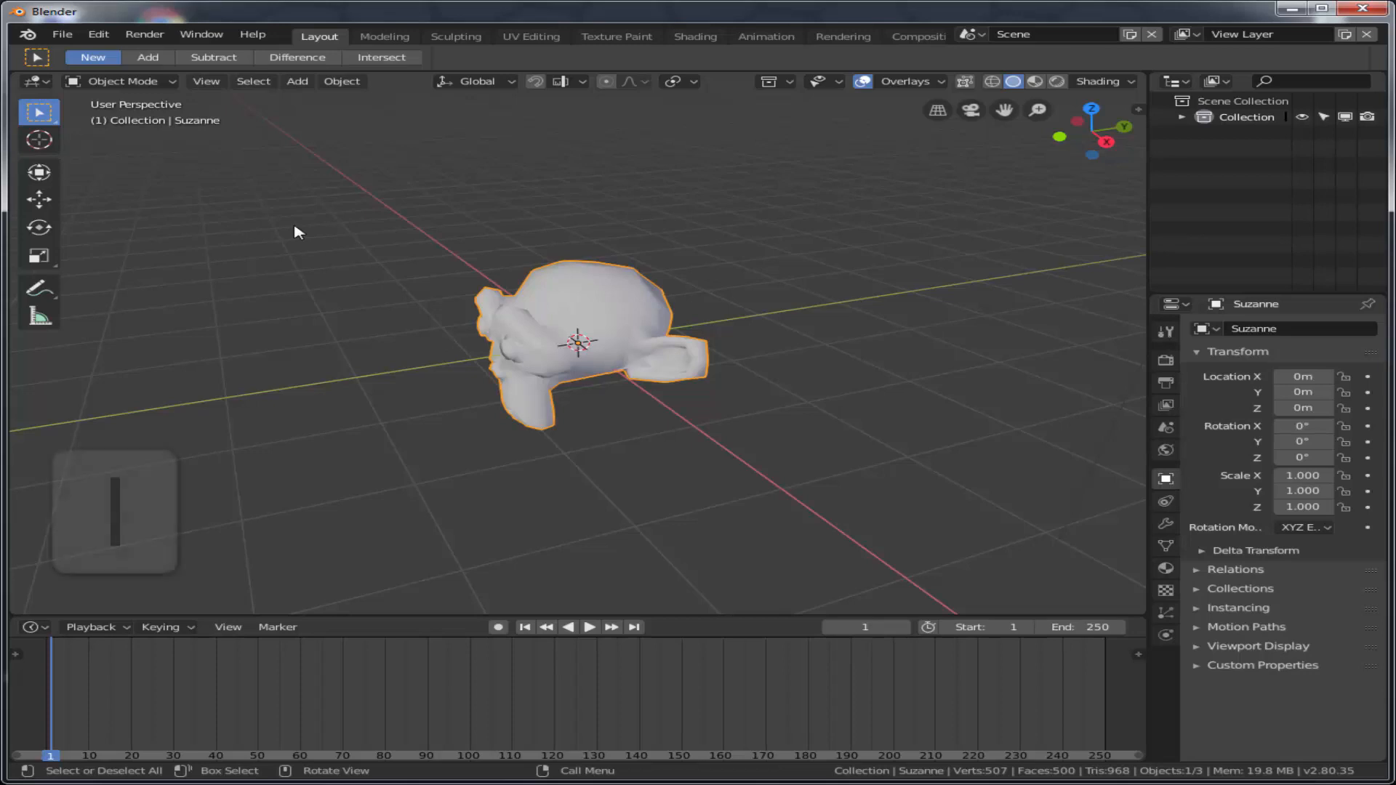
pyautogui.press('i')
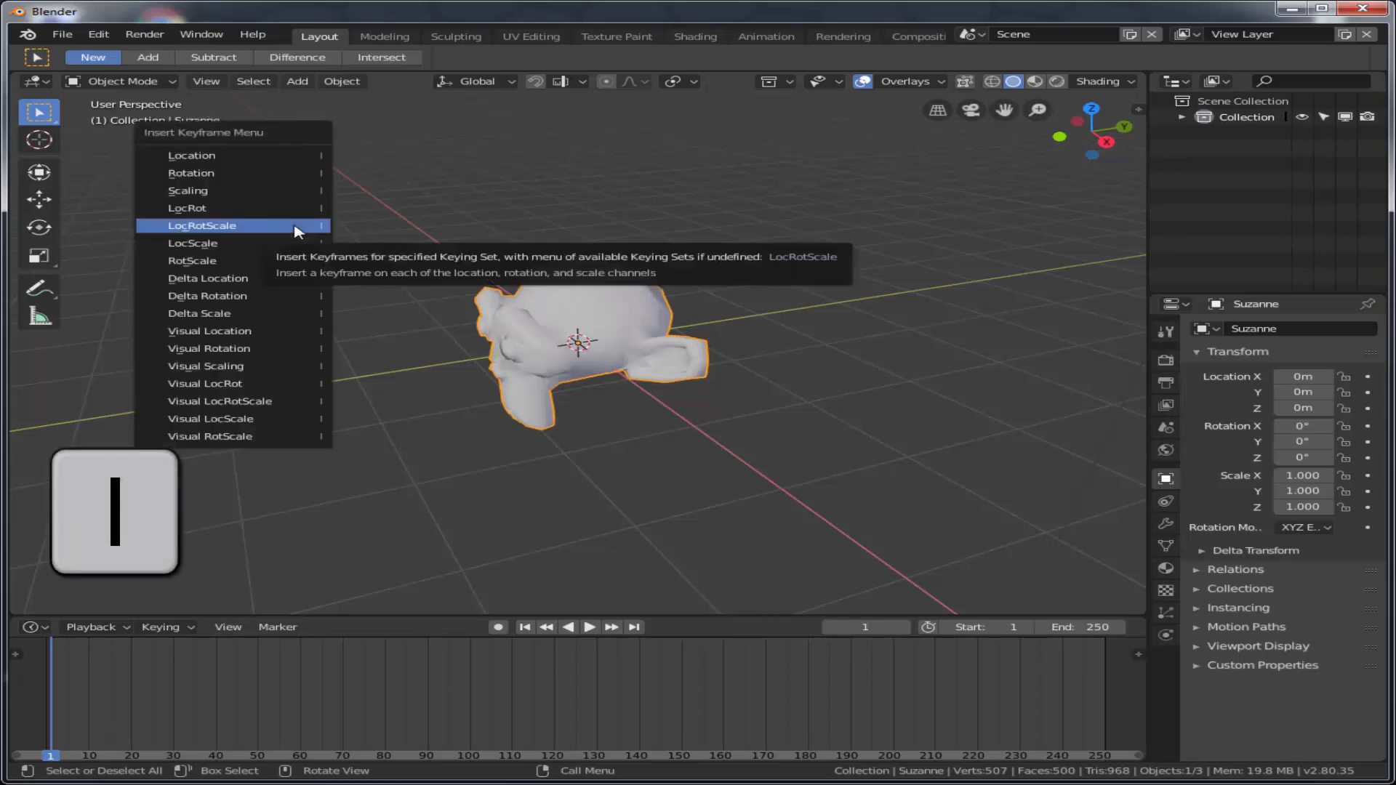
pyautogui.click(263, 156)
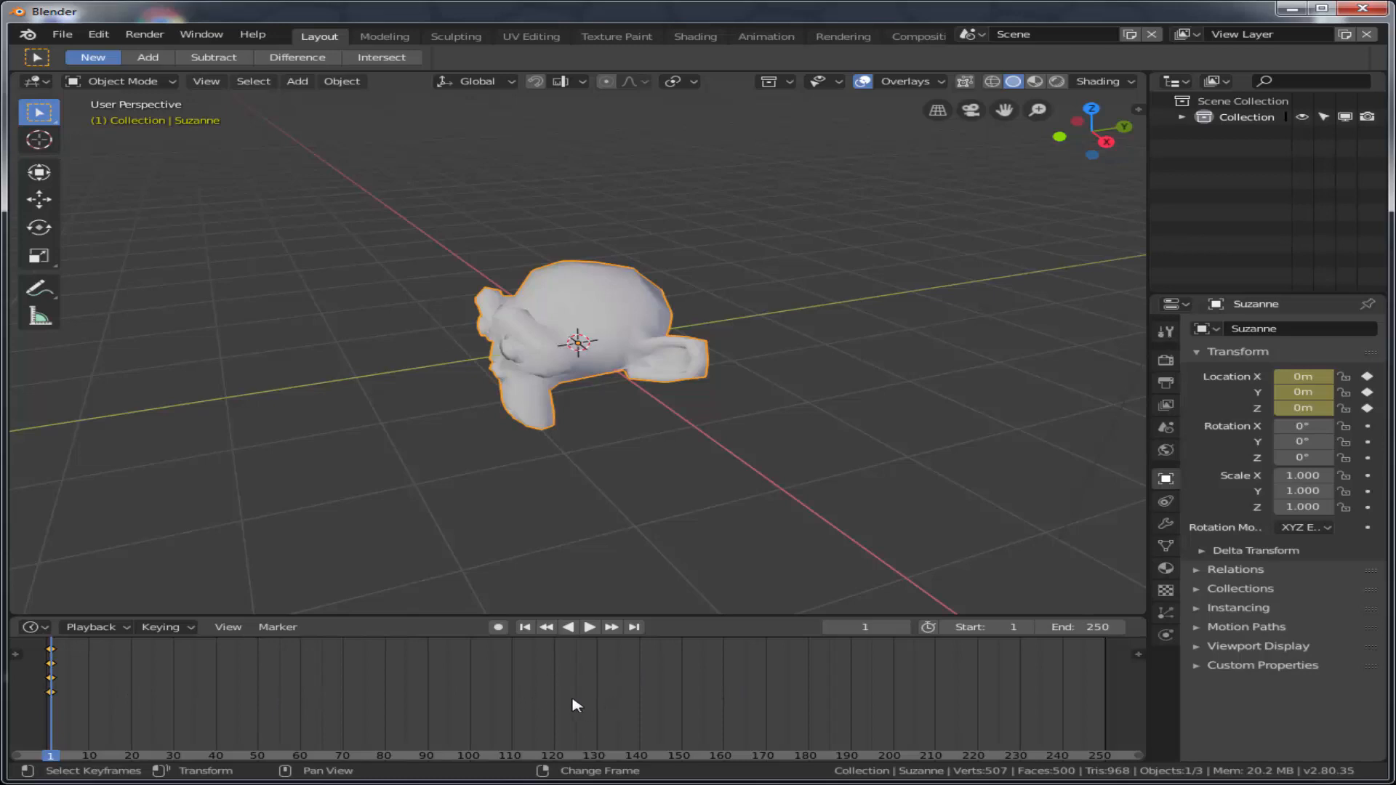
# At frame 150, move the monkey head along the Y axis to about 5.271 m and insert a Location keyframe
pyautogui.rightClick(682, 700)
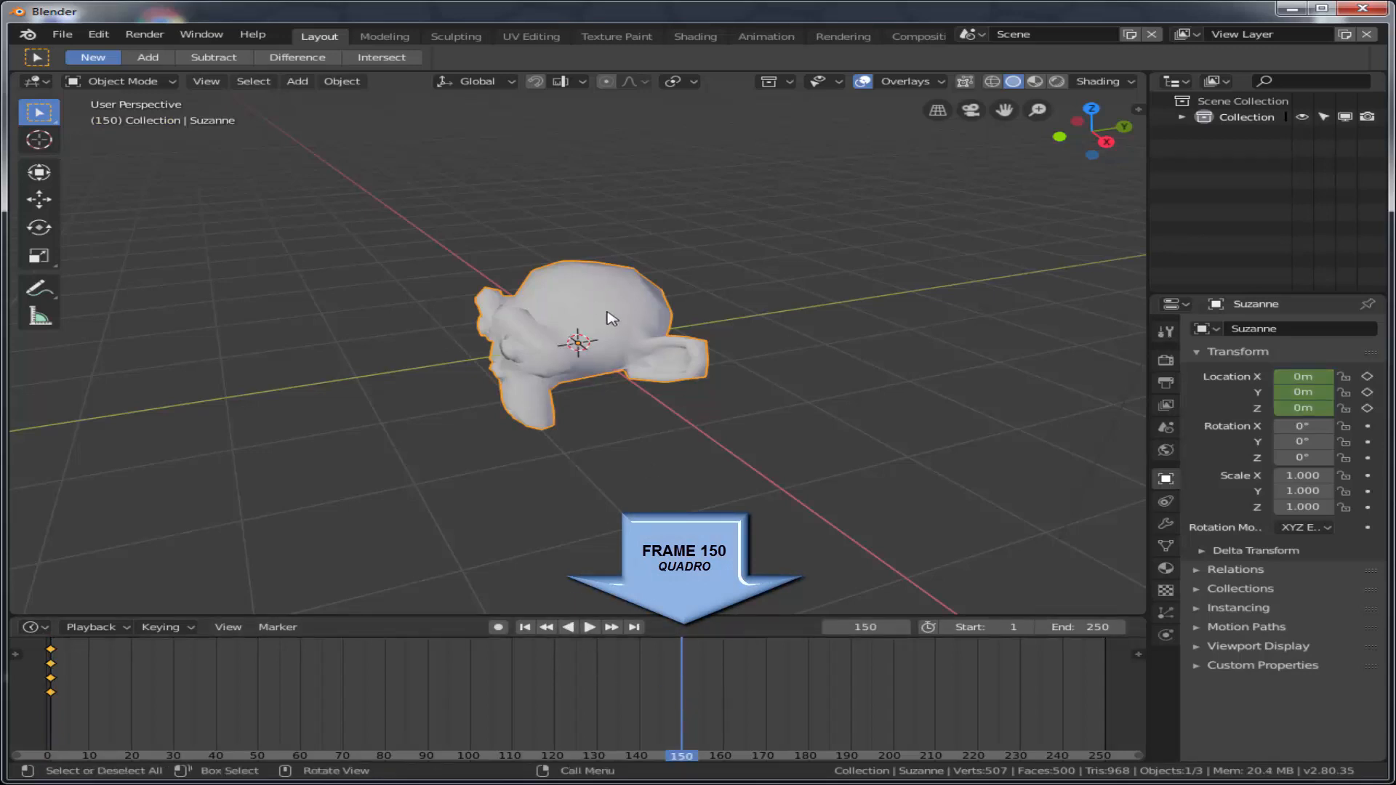
pyautogui.click(40, 200)
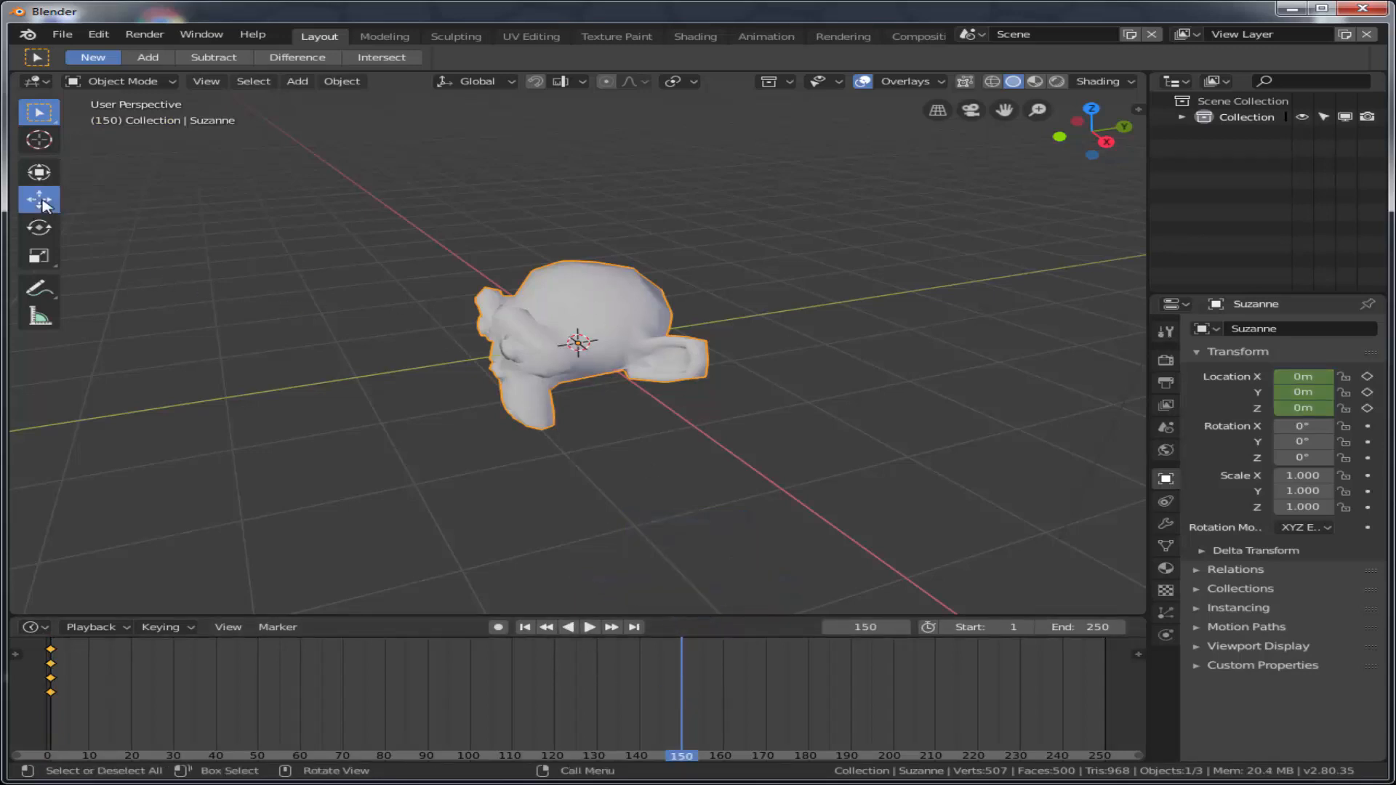
pyautogui.moveTo(657, 330); pyautogui.dragTo(1109, 267)
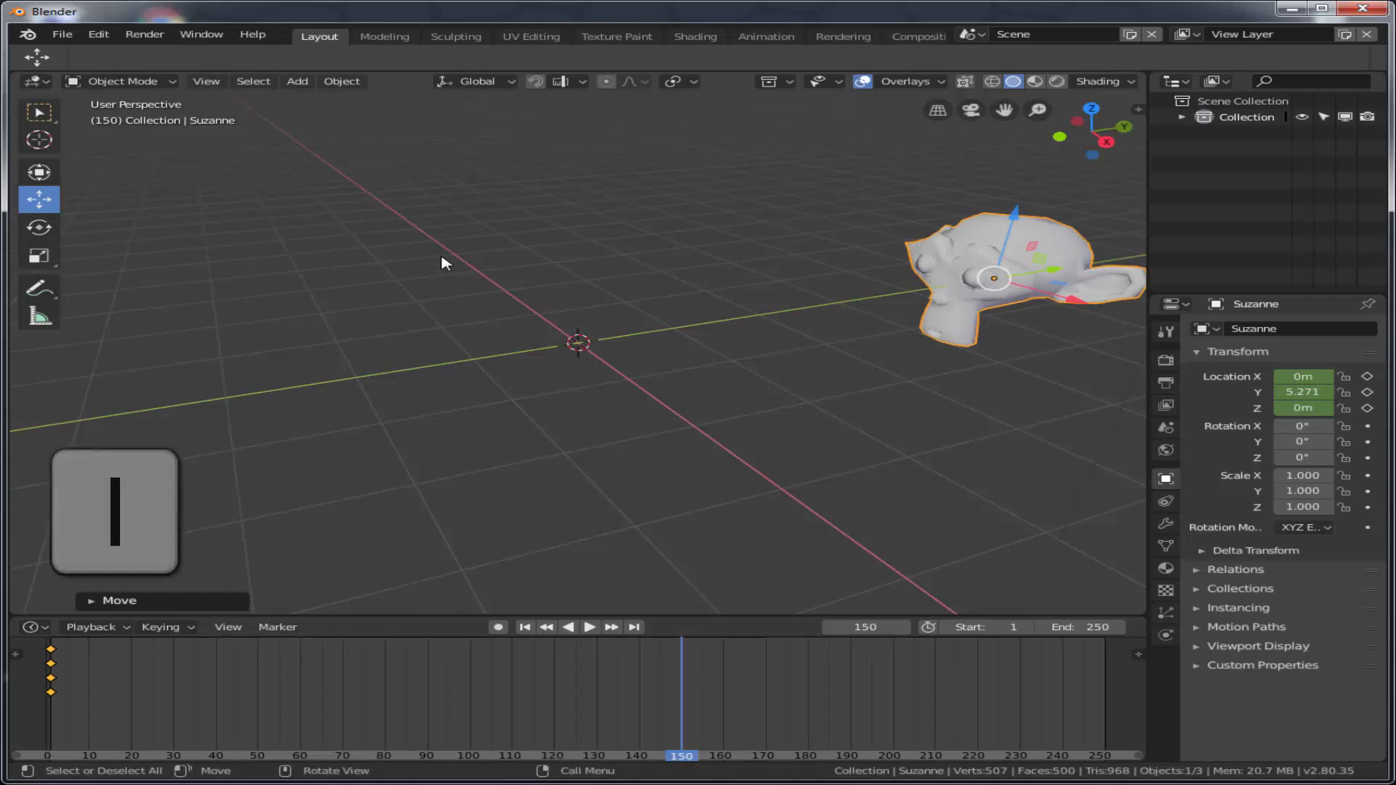
pyautogui.press('i')
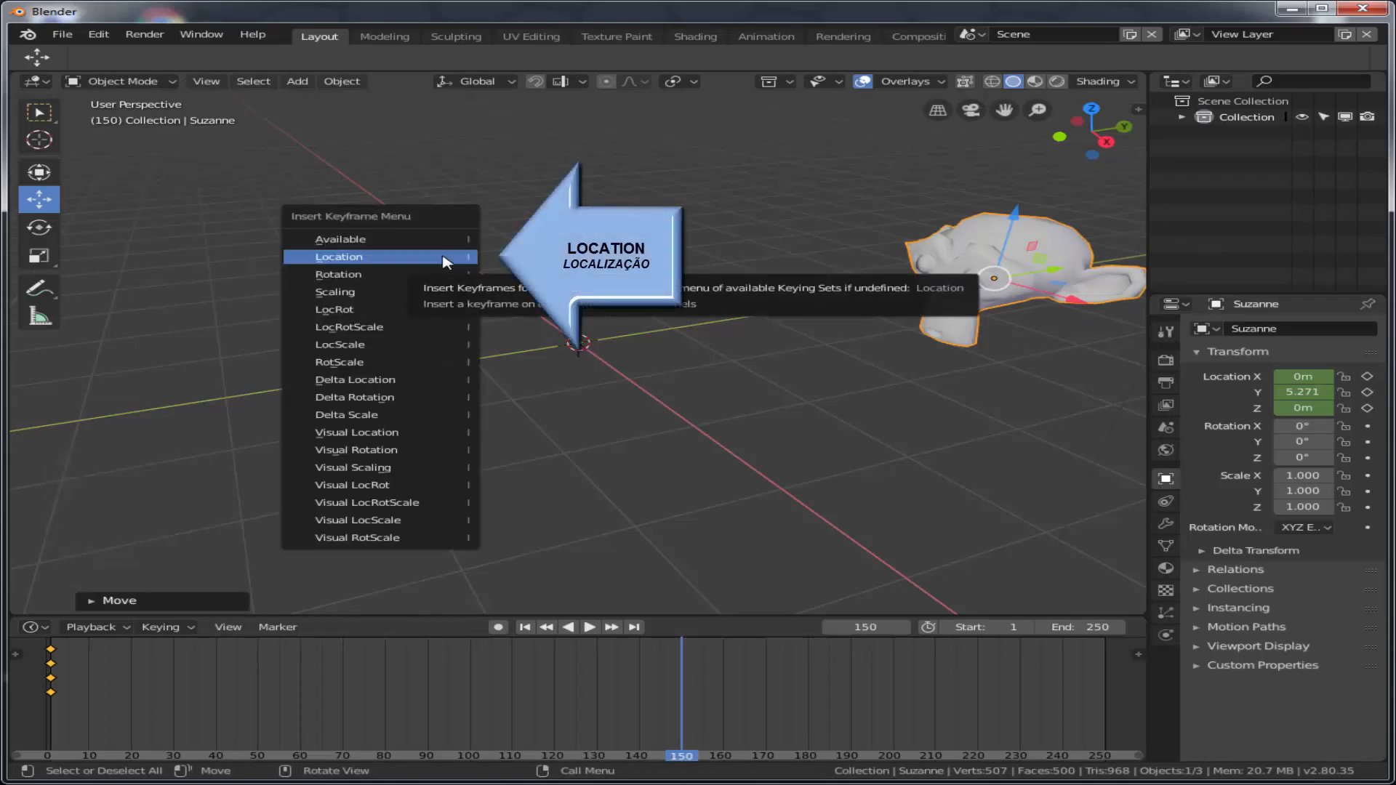
pyautogui.click(445, 259)
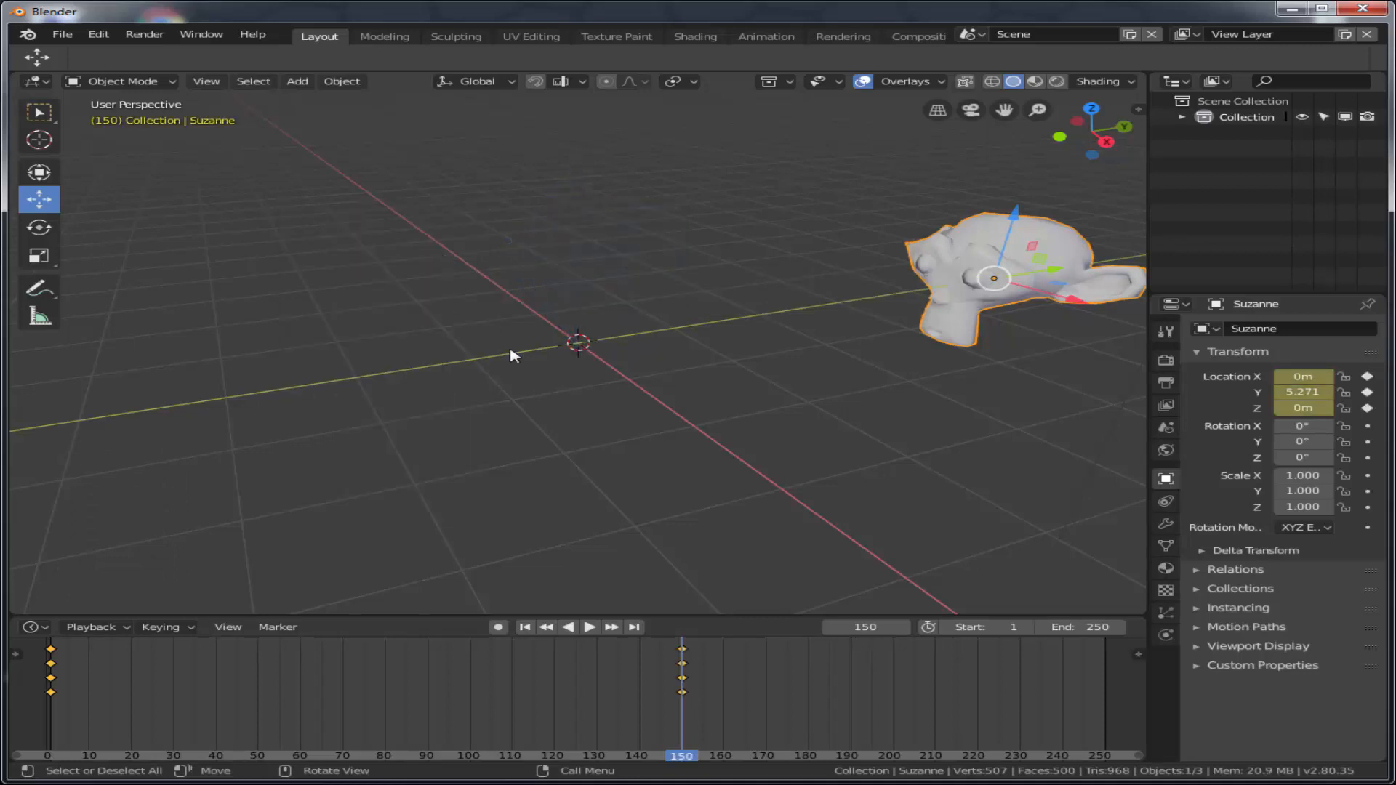
# Play the location animation from the first frame to past frame 150, and stop it
pyautogui.click(525, 627)
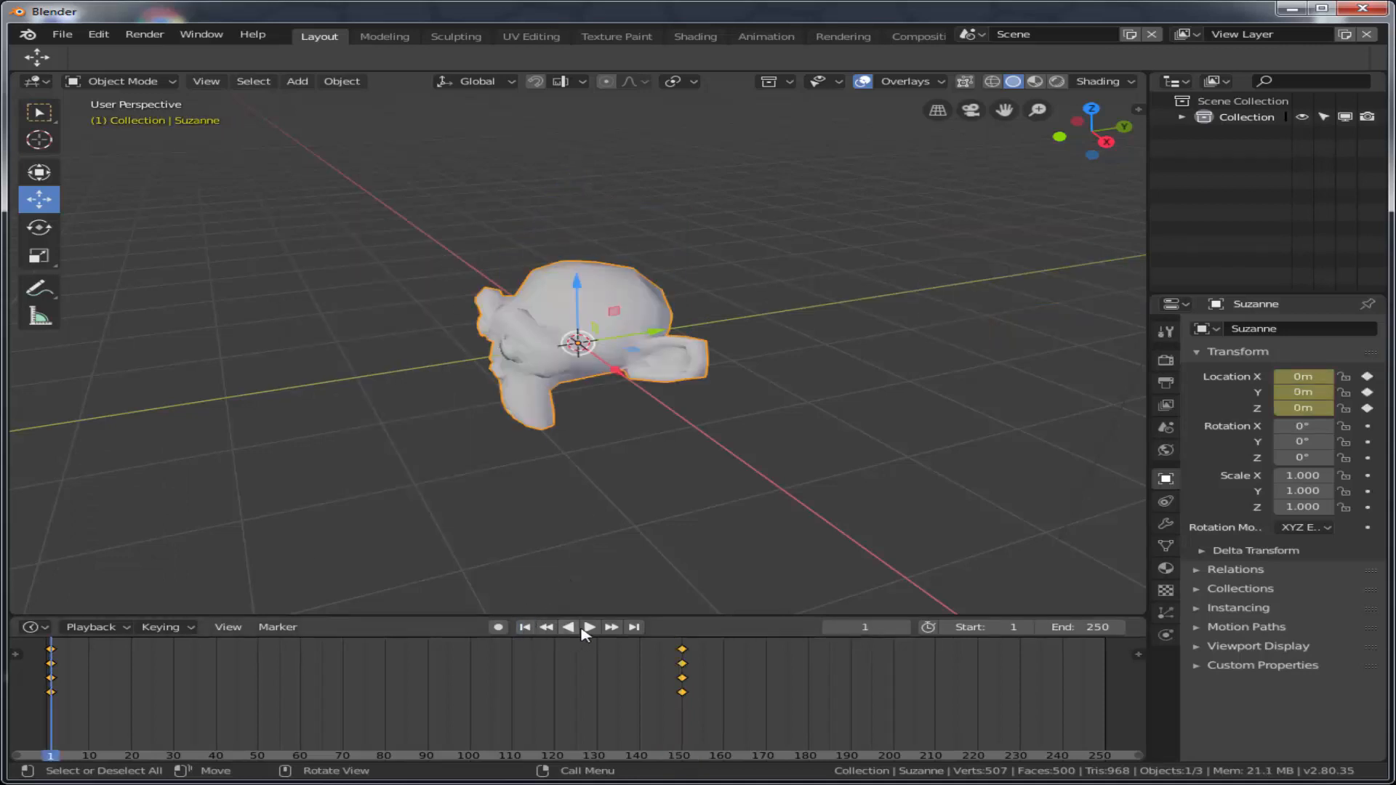
pyautogui.click(588, 628)
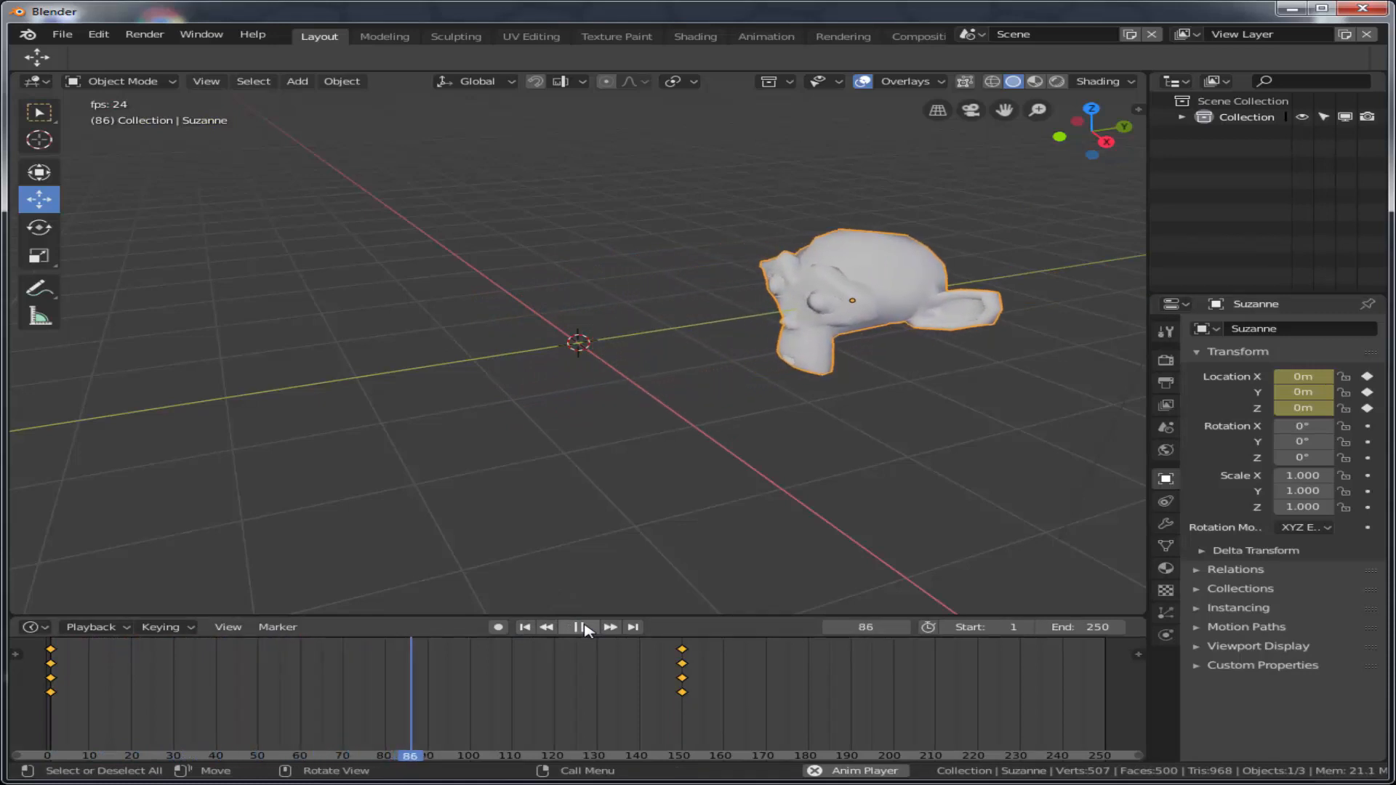
pyautogui.click(584, 629)
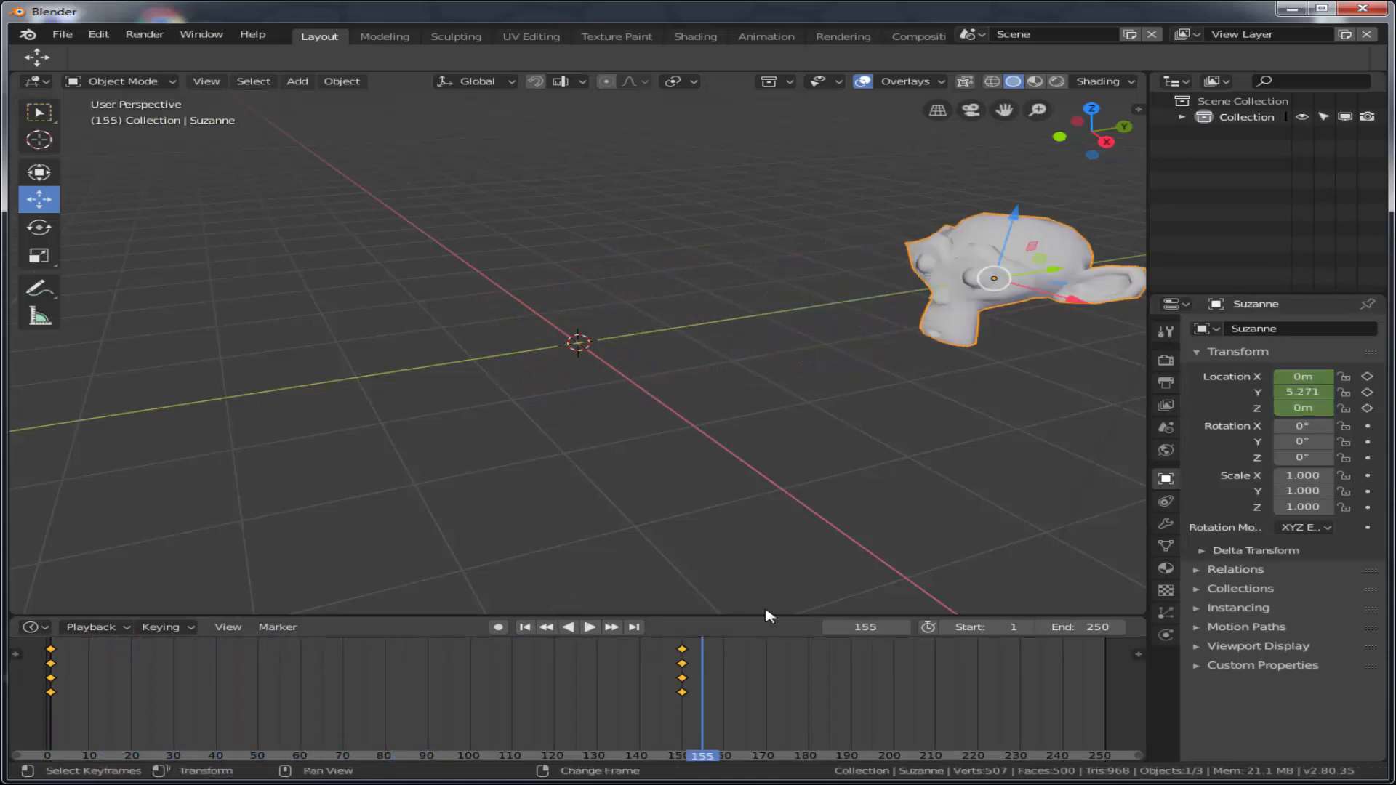
# Return to frame 150 and insert a Rotation keyframe for the monkey head
pyautogui.rightClick(683, 668)
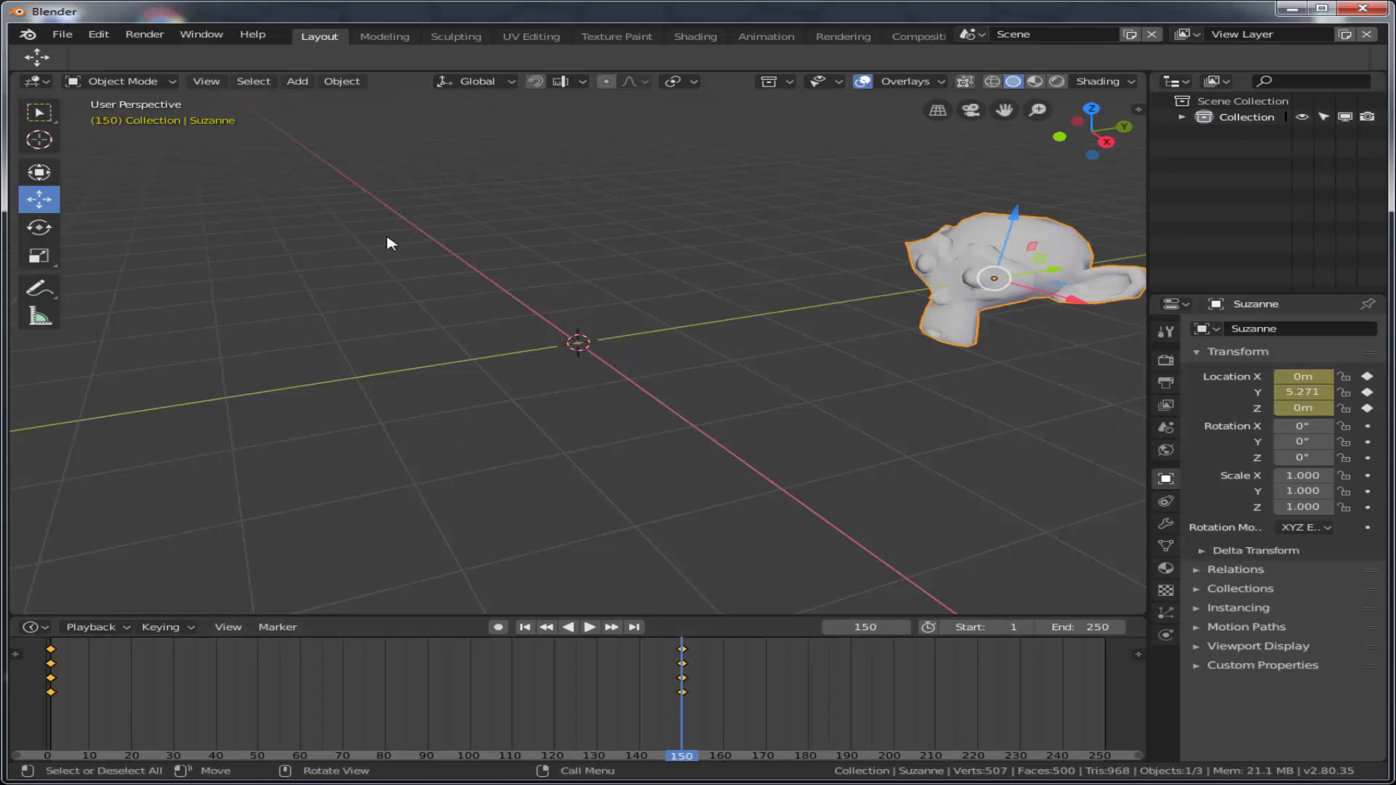
pyautogui.press('i')
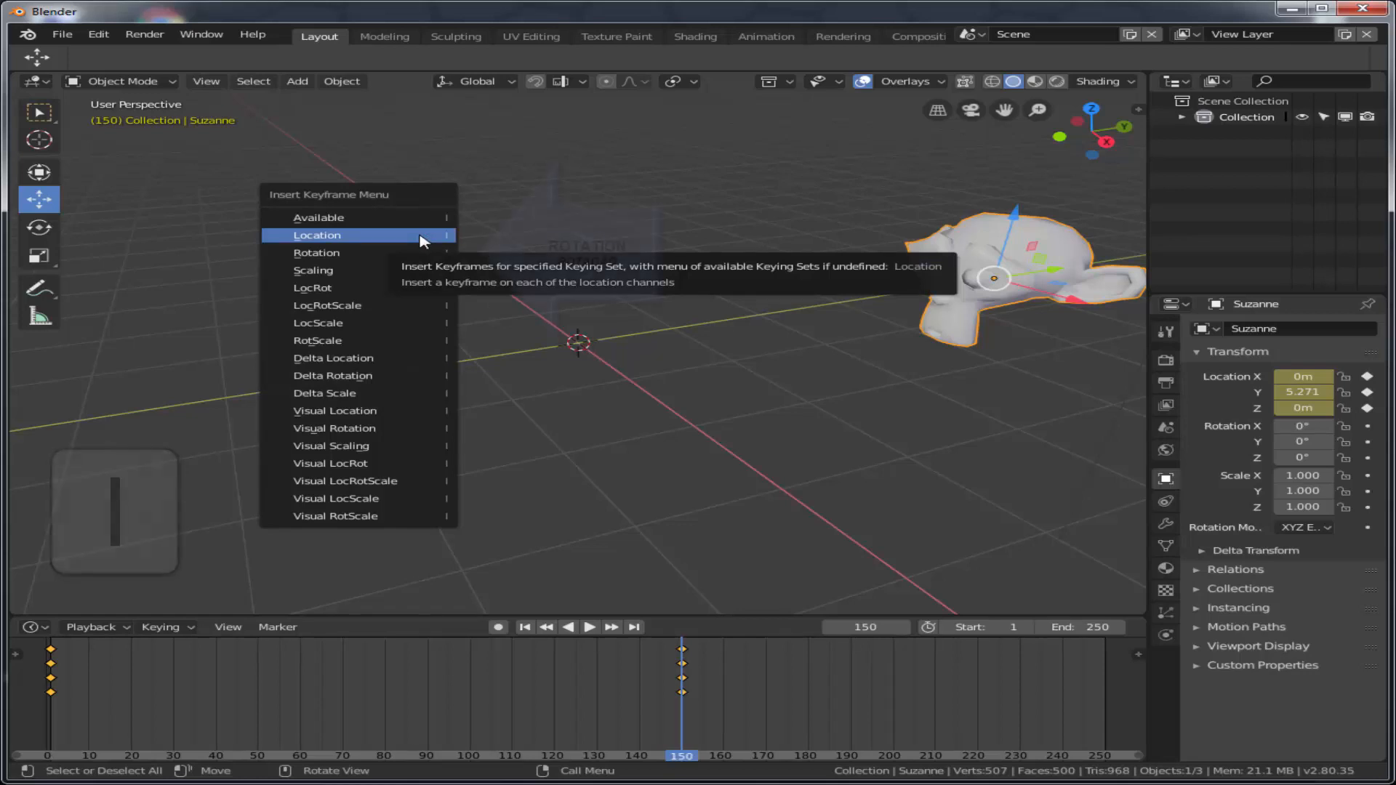
pyautogui.click(357, 256)
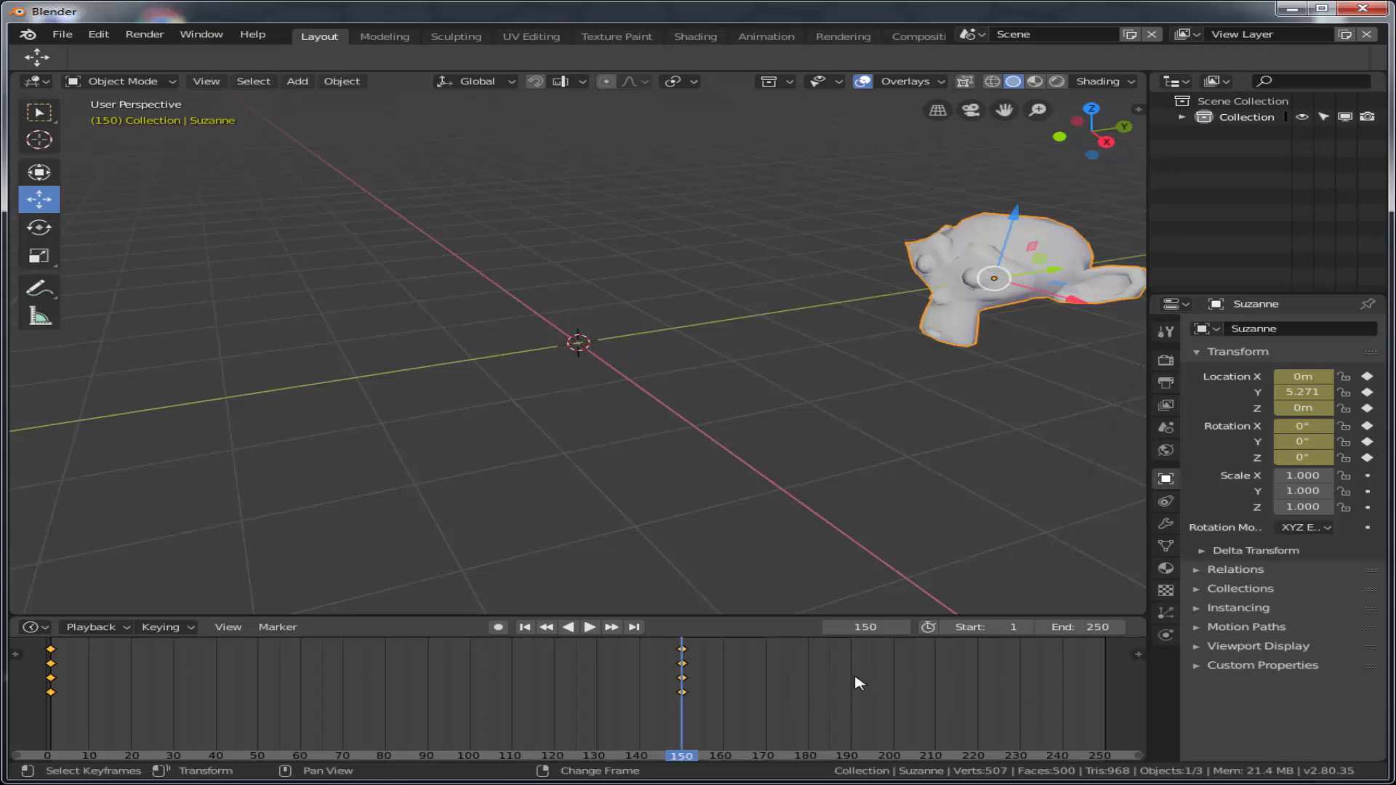
# At frame 250, rotate the monkey head around the global Z axis to about 439° and insert a Rotation keyframe
pyautogui.click(1105, 676)
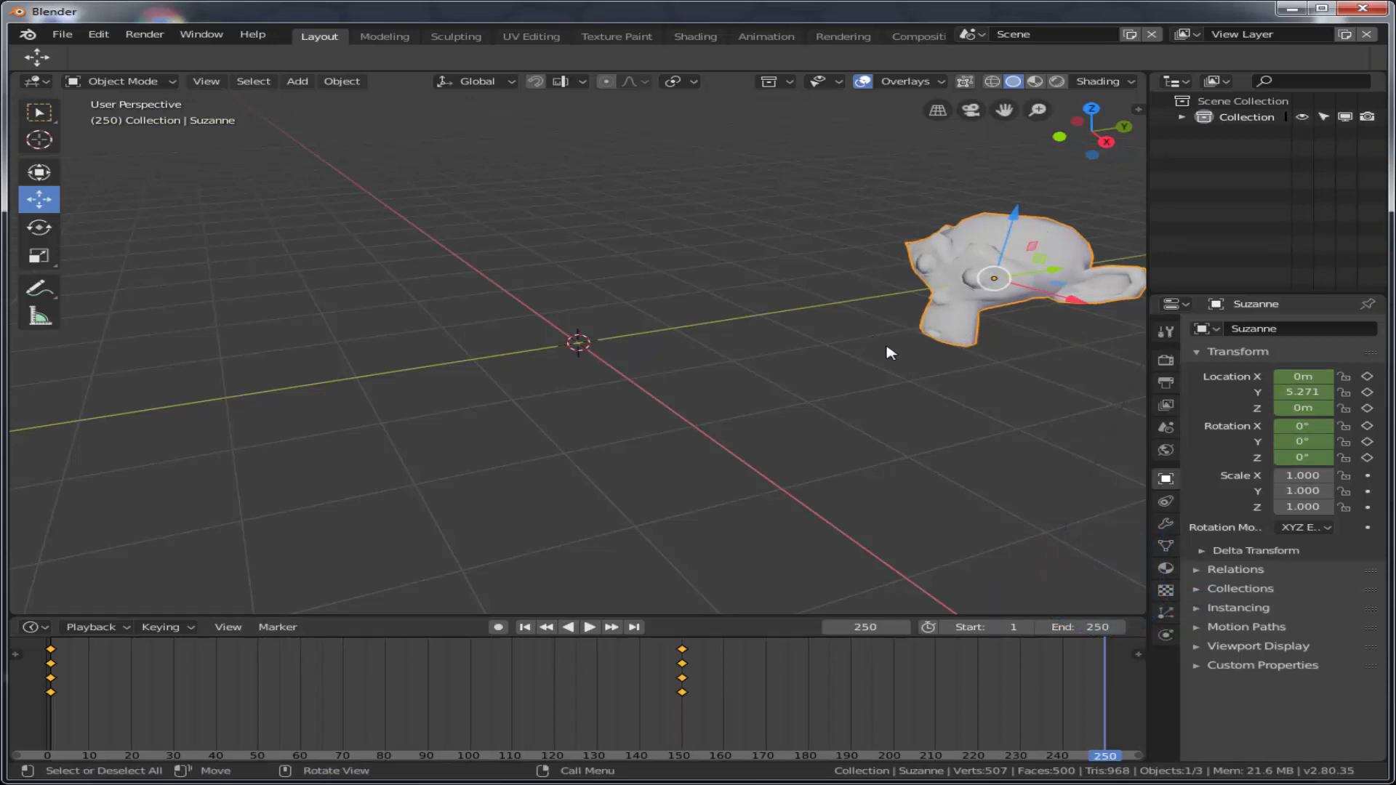
pyautogui.press('r')
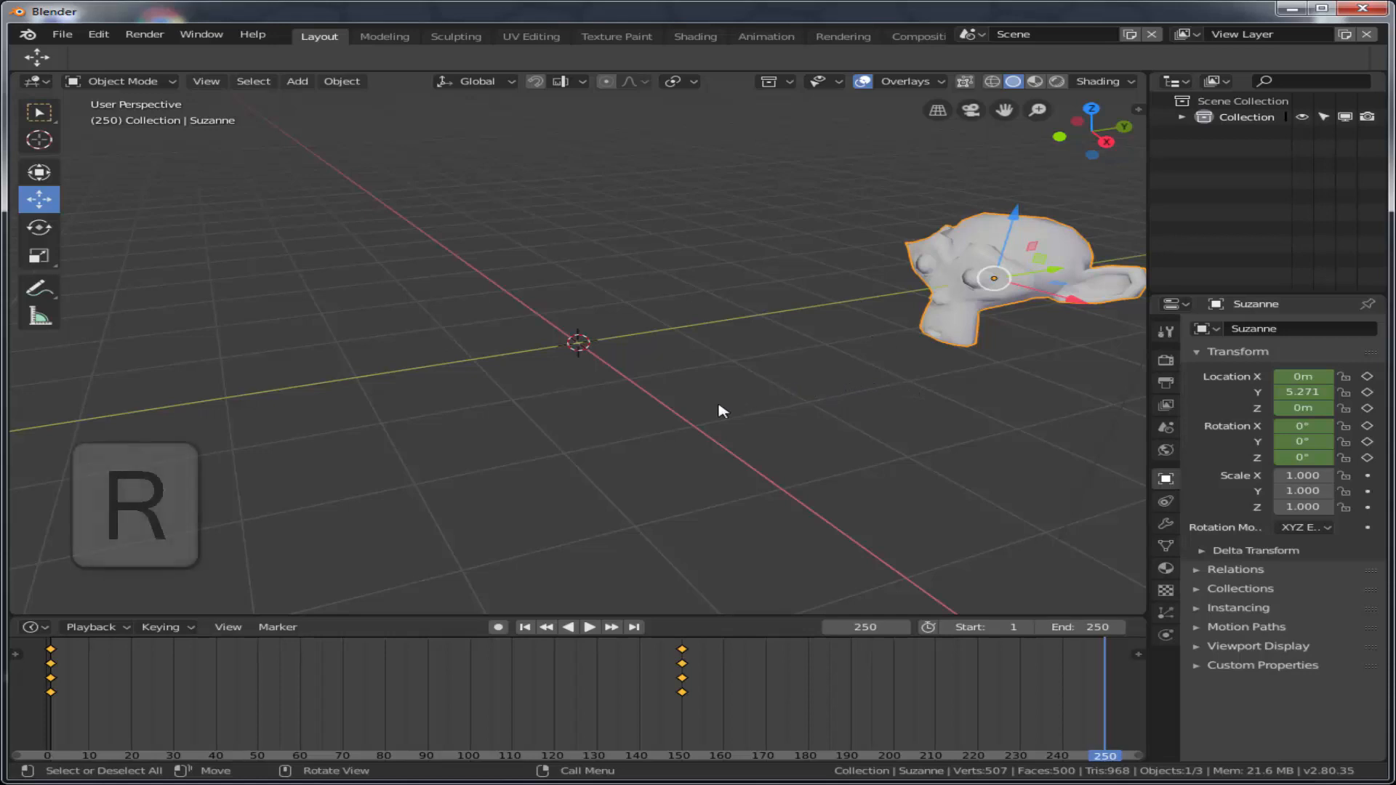
pyautogui.press('z')
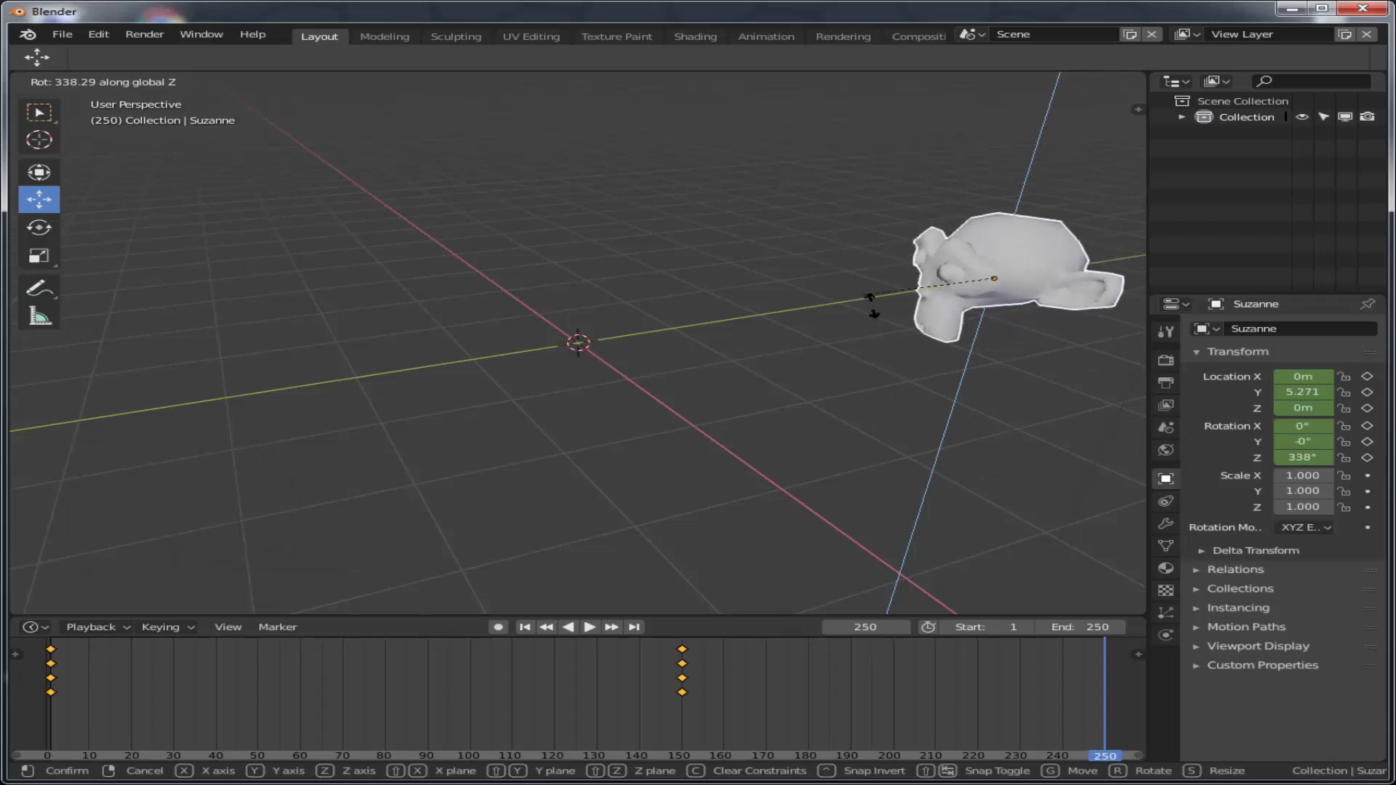
pyautogui.click(1034, 358)
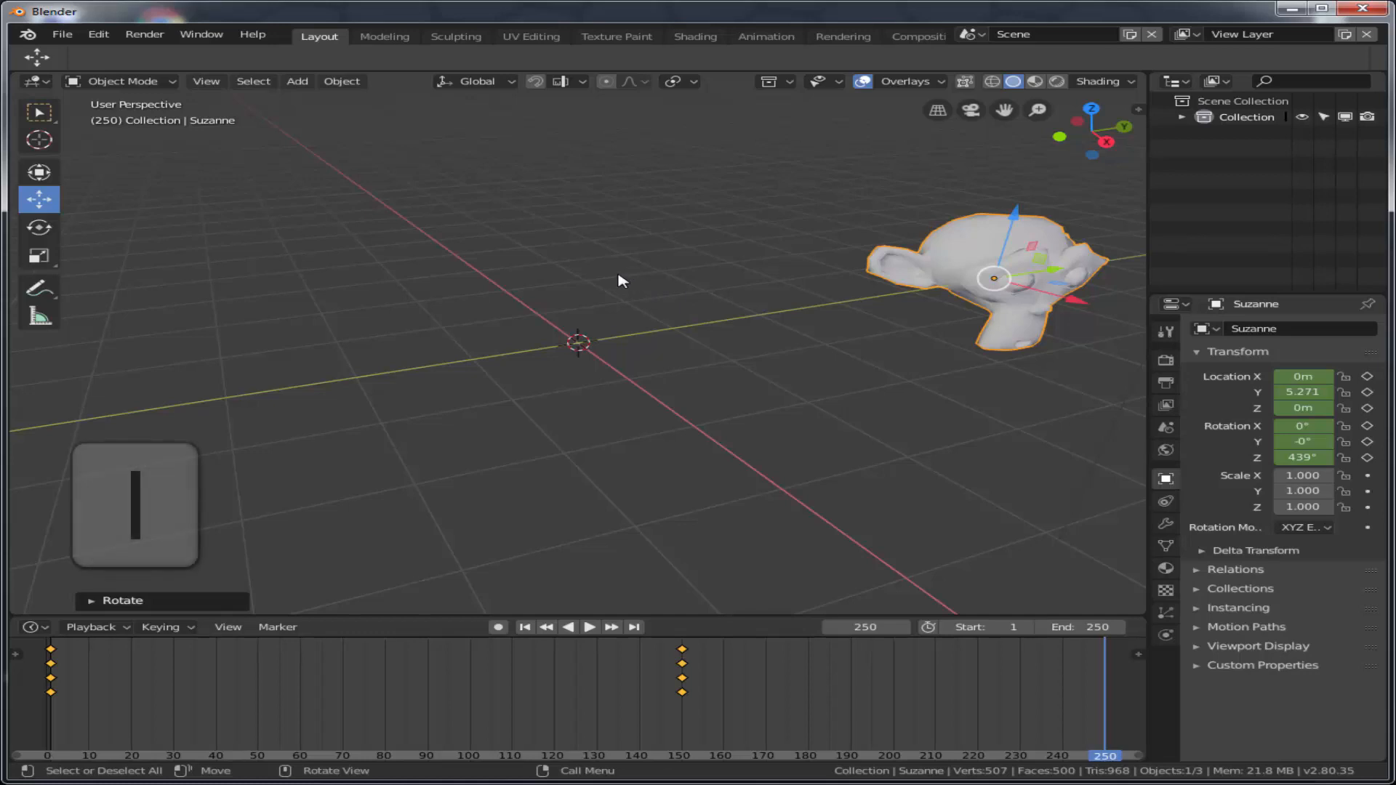
pyautogui.press('i')
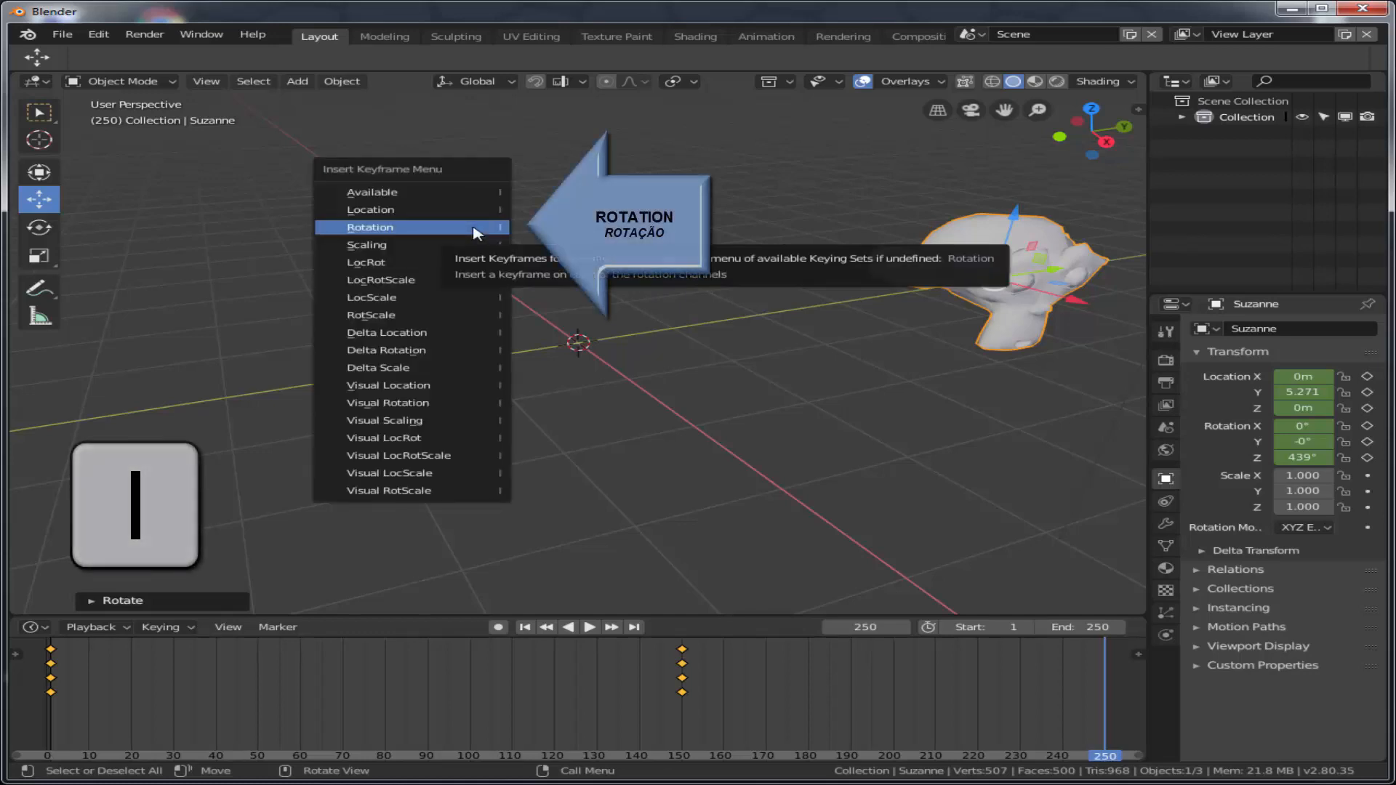
pyautogui.click(458, 230)
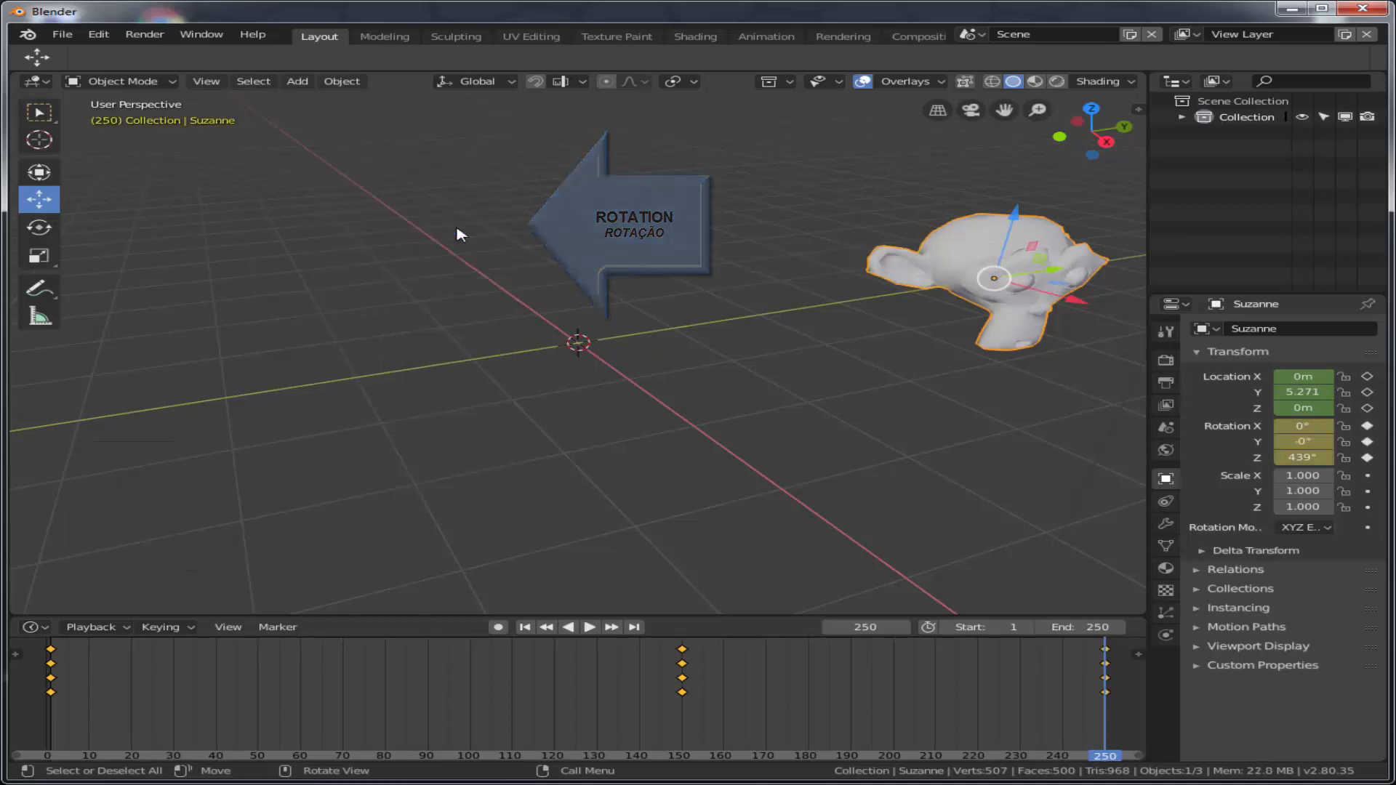
# Play the monkey head's location and rotation animation from the first frame
pyautogui.click(525, 628)
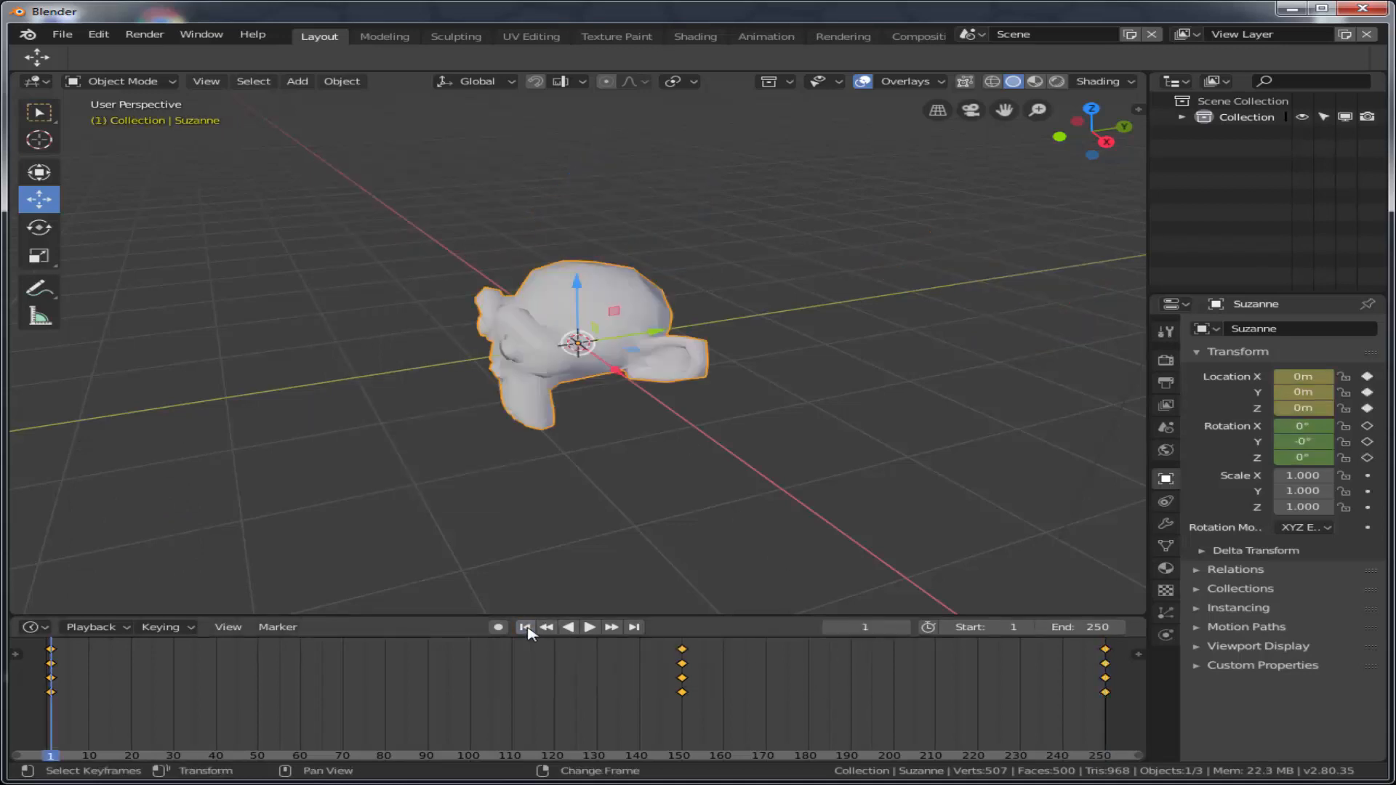
pyautogui.click(589, 627)
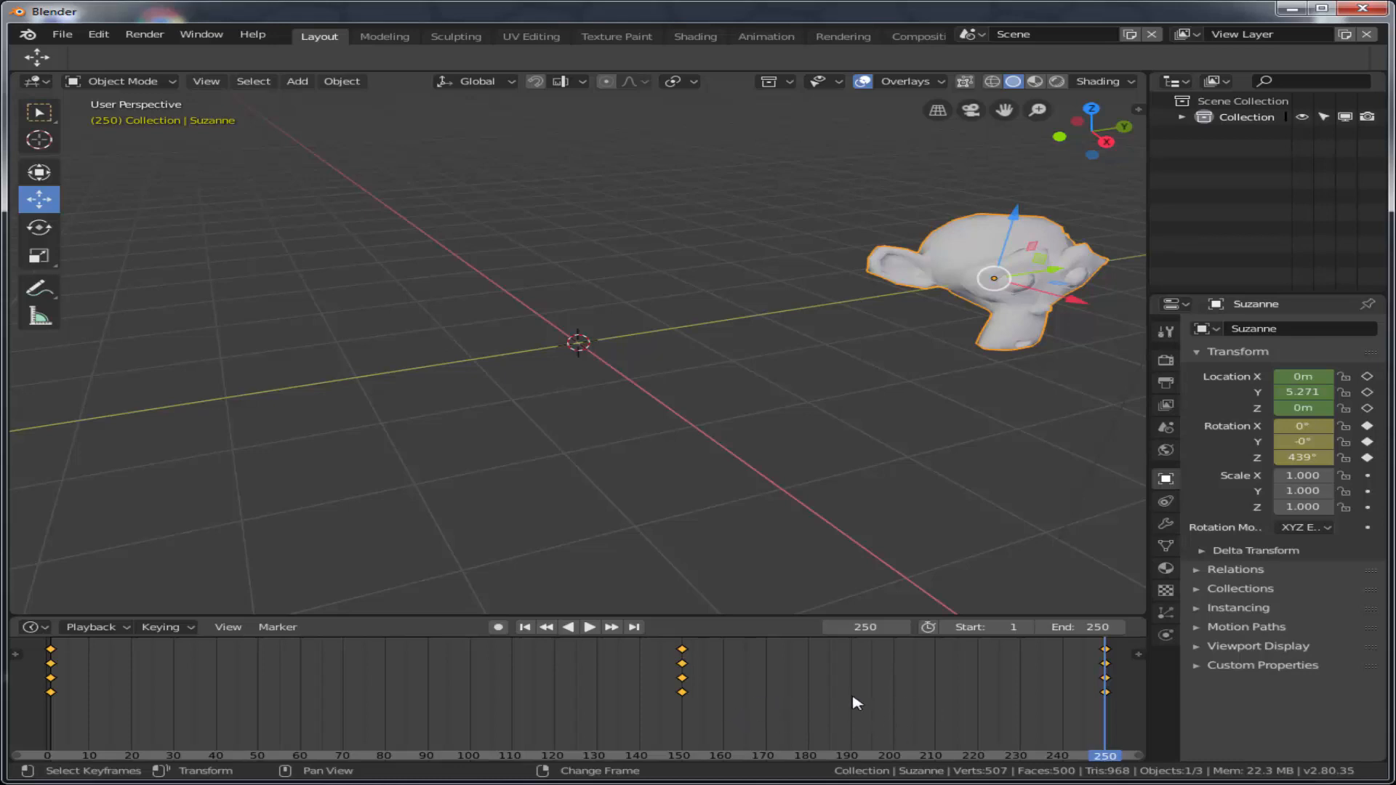
# Set the animation's end frame to 400 and show the whole frame range in the timeline
pyautogui.click(1100, 627)
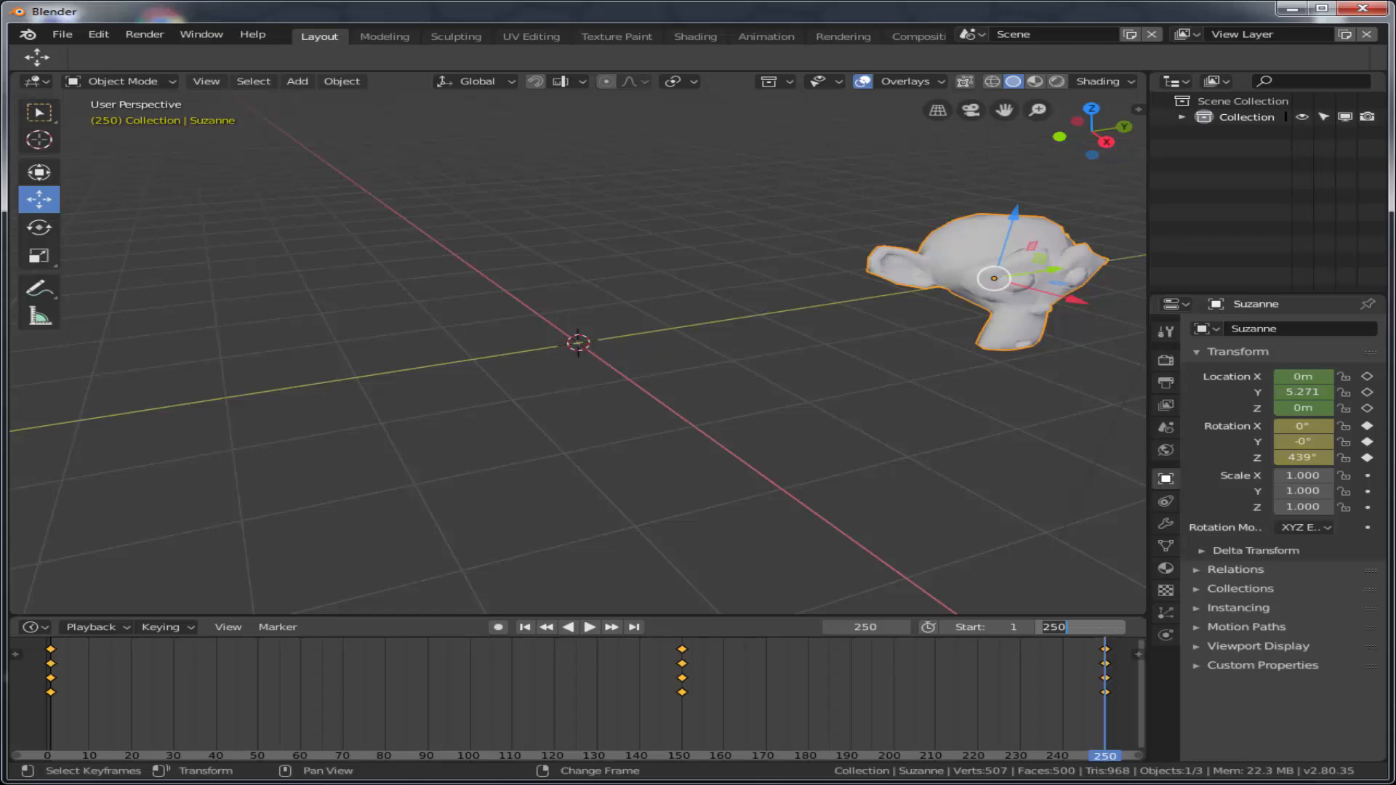
pyautogui.write('400')
pyautogui.press('Return')
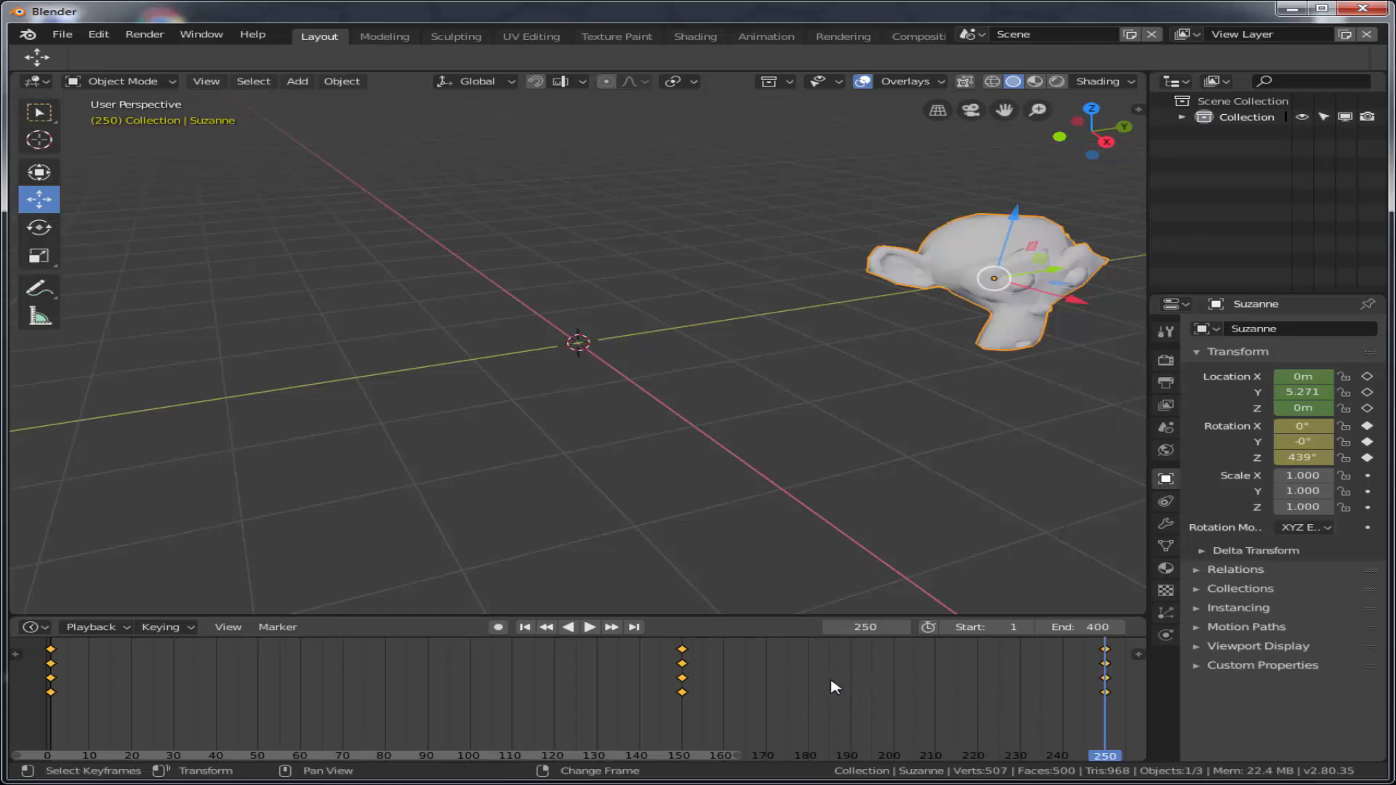
pyautogui.scroll(-5, 834, 687)
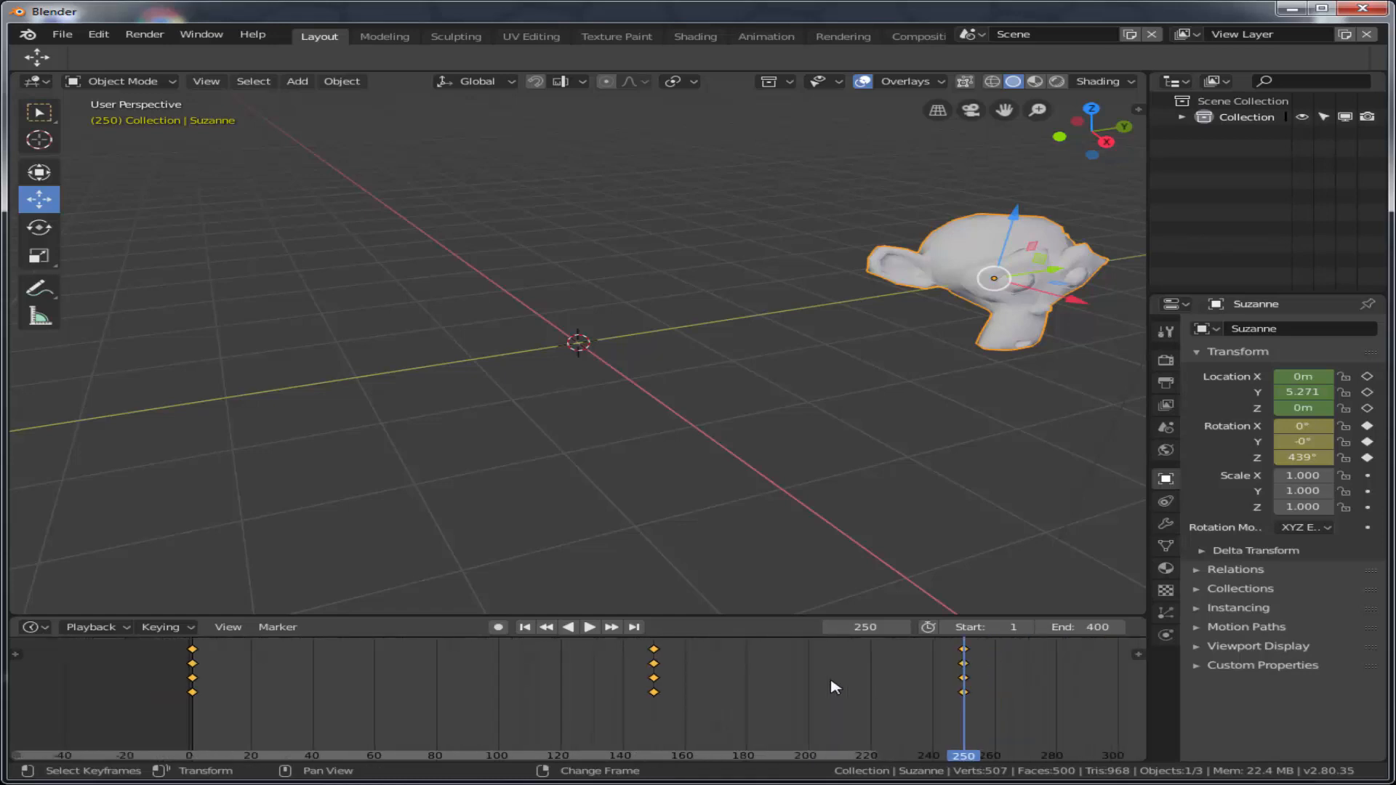
pyautogui.scroll(-2, 835, 687)
pyautogui.scroll(-2, 835, 687)
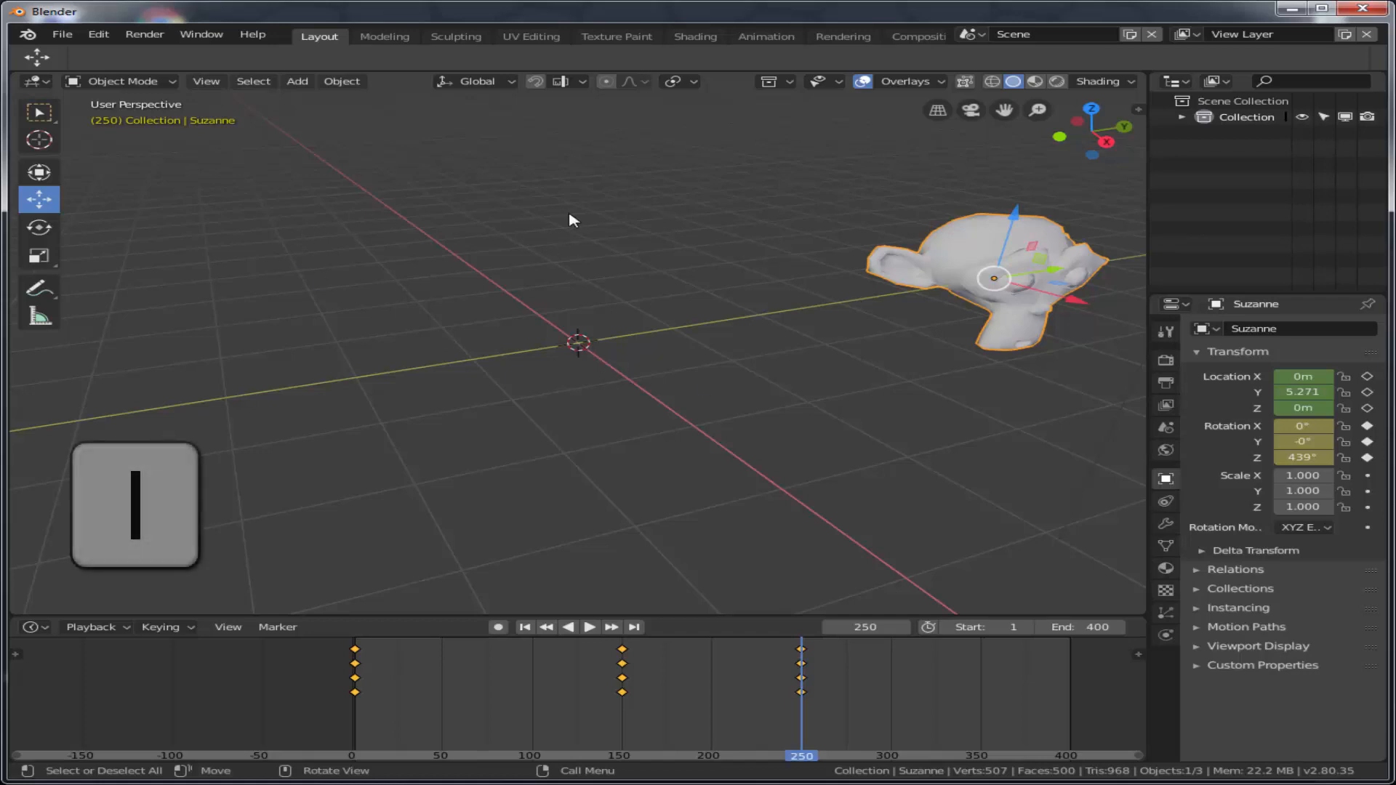
# Insert a LocScale keyframe for the monkey head at frame 250
pyautogui.press('i')
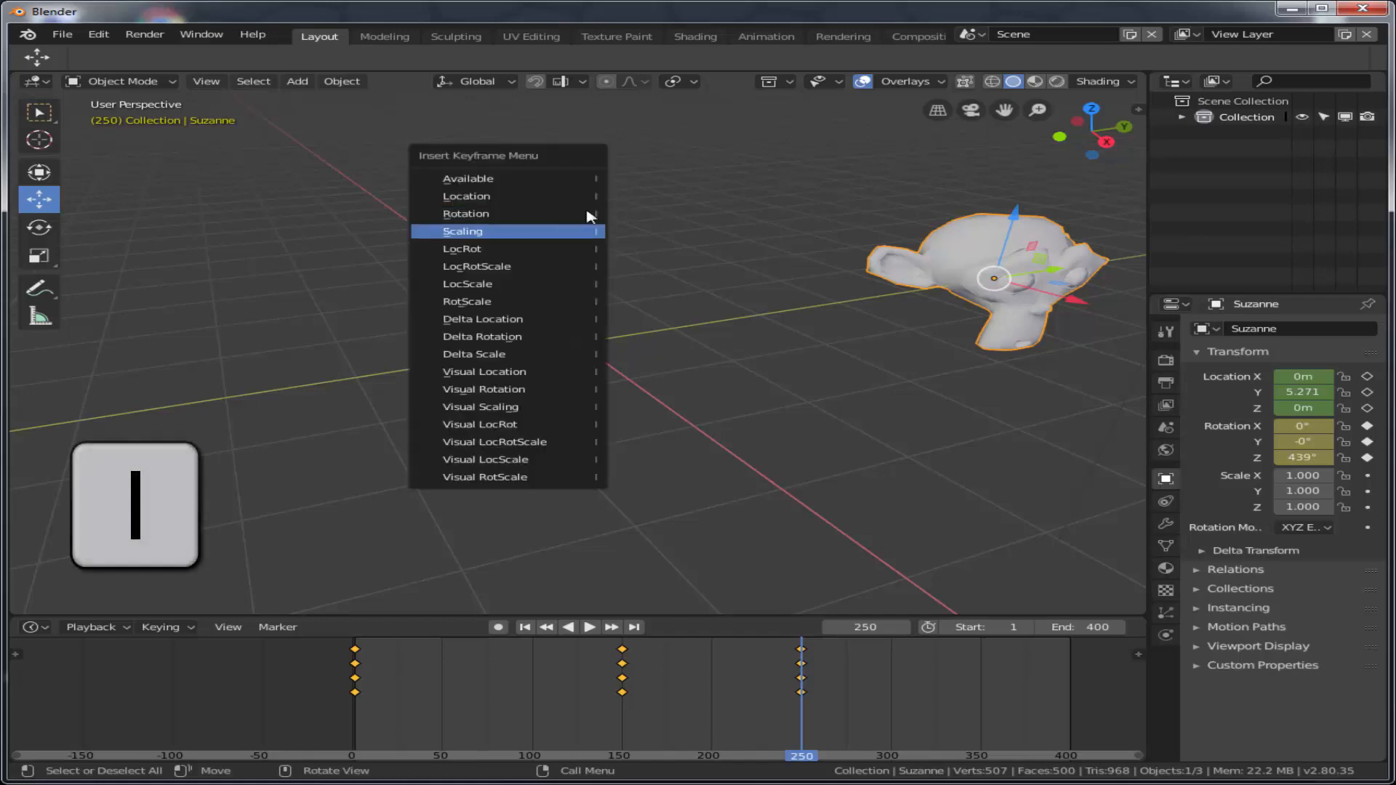
pyautogui.click(491, 285)
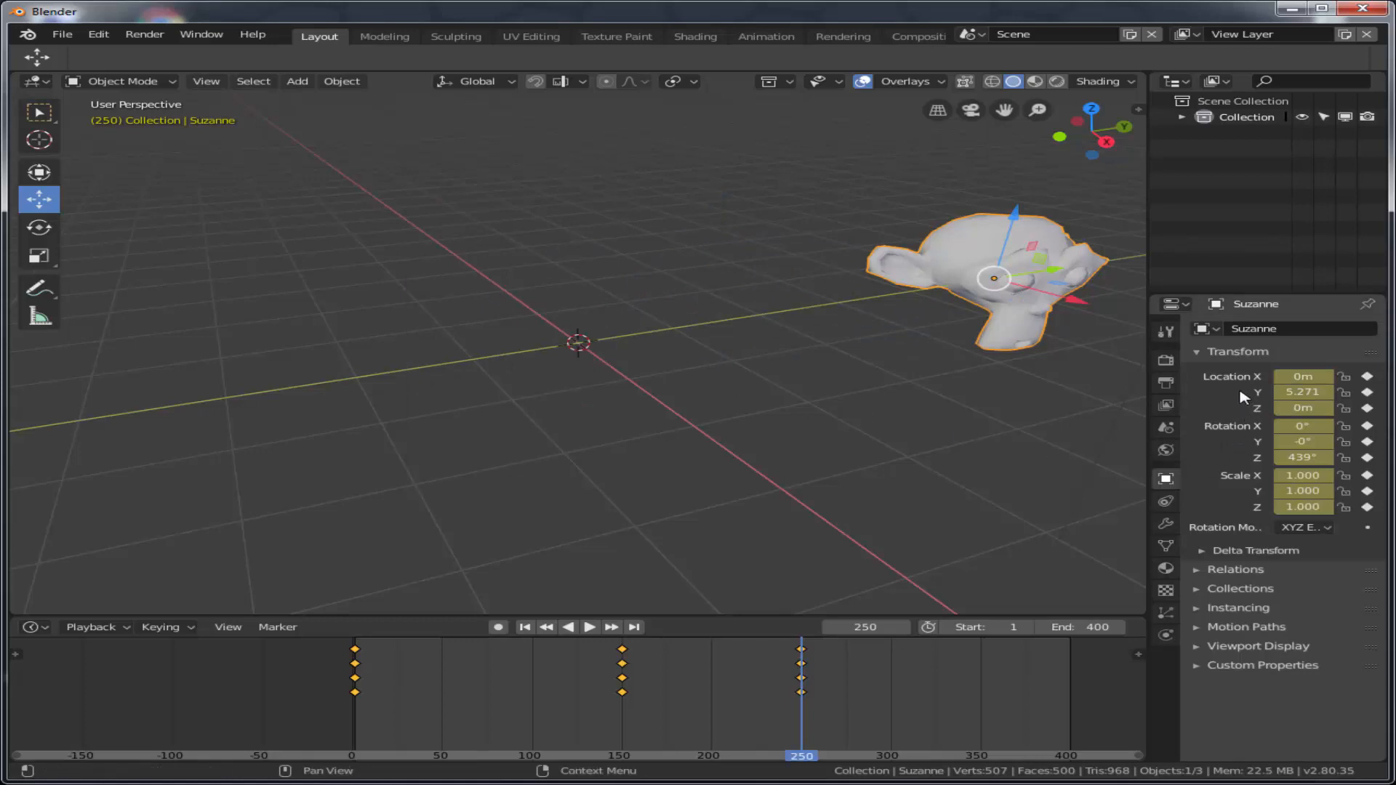
# Insert a LocScale keyframe at frame 400 with the monkey head moved along Y to about -2.37 m and scaled to about 0.209
pyautogui.click(1069, 665)
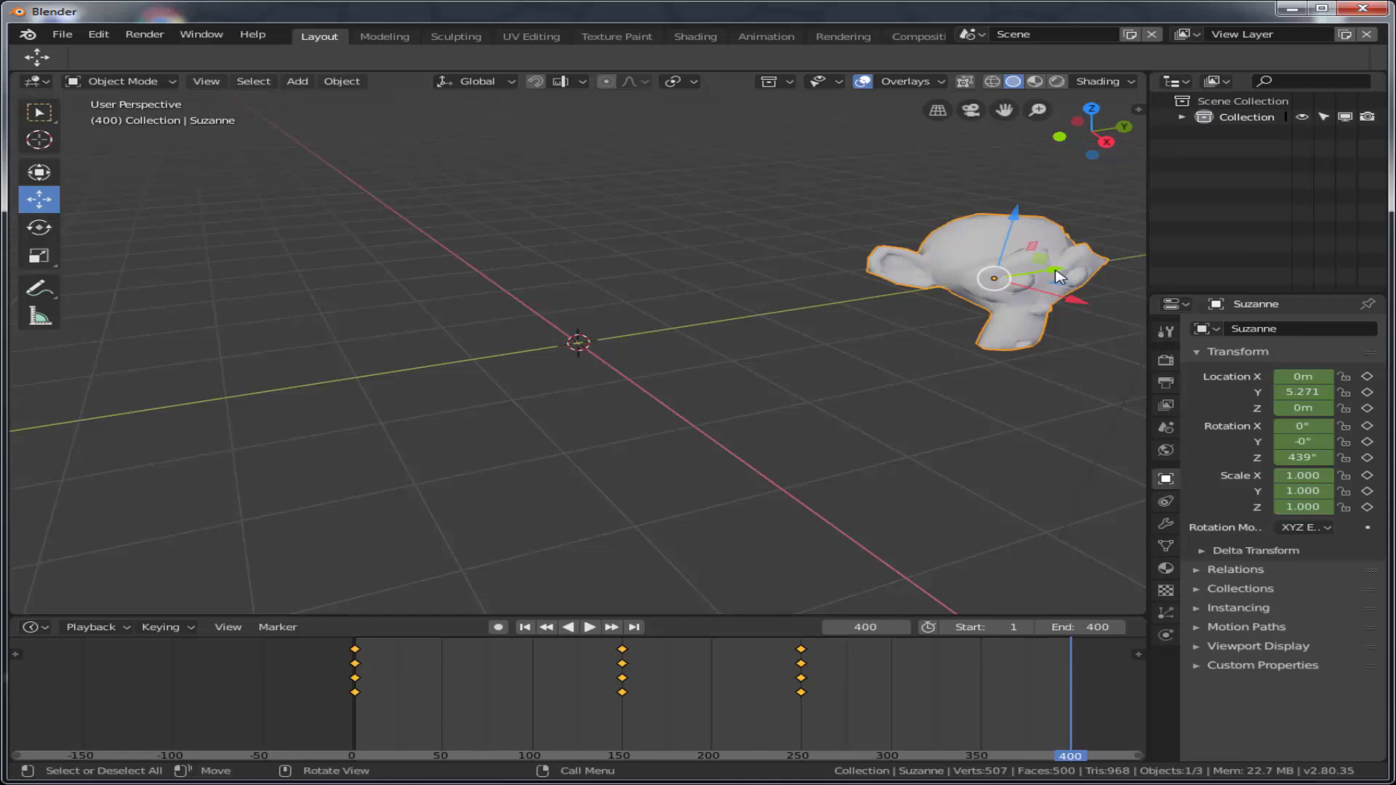
pyautogui.moveTo(1058, 274); pyautogui.dragTo(370, 396)
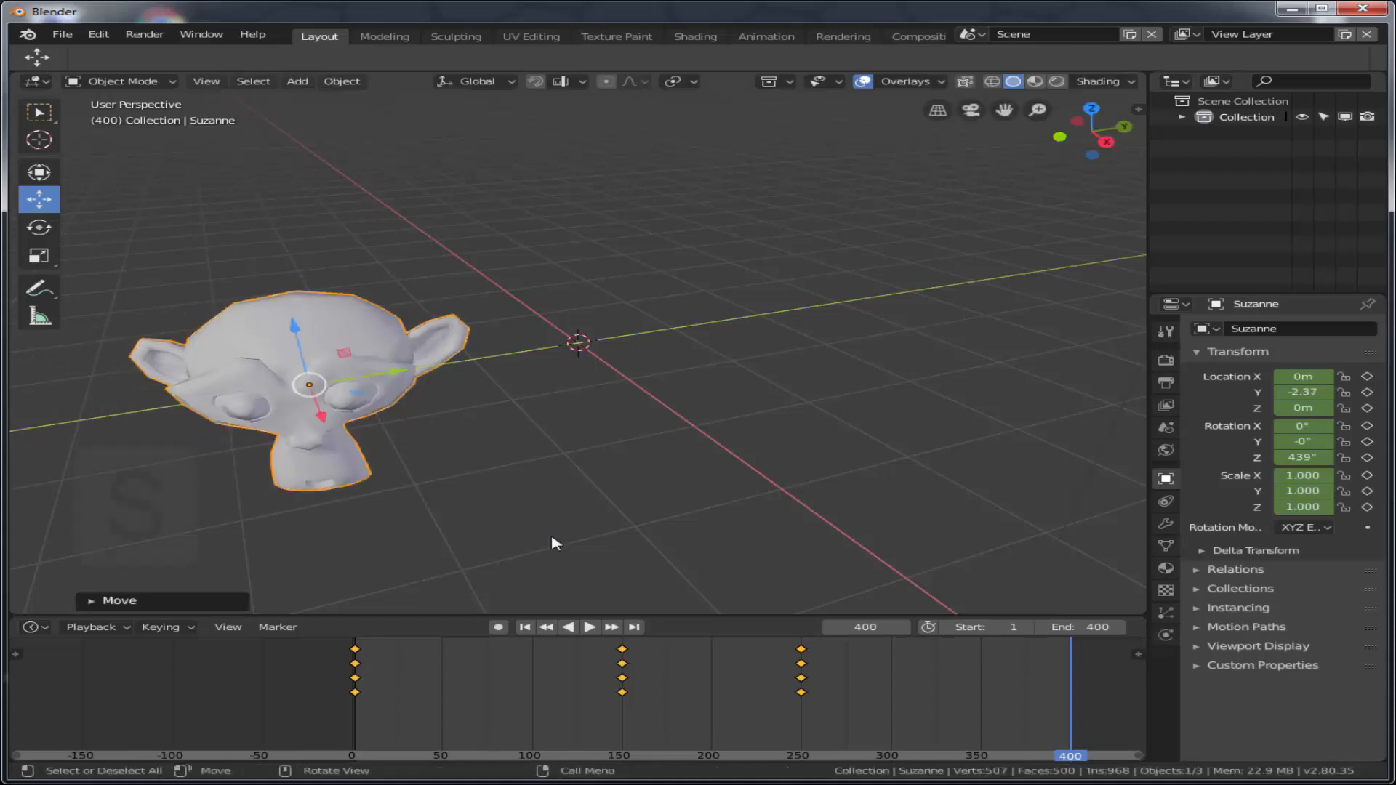
pyautogui.press('s')
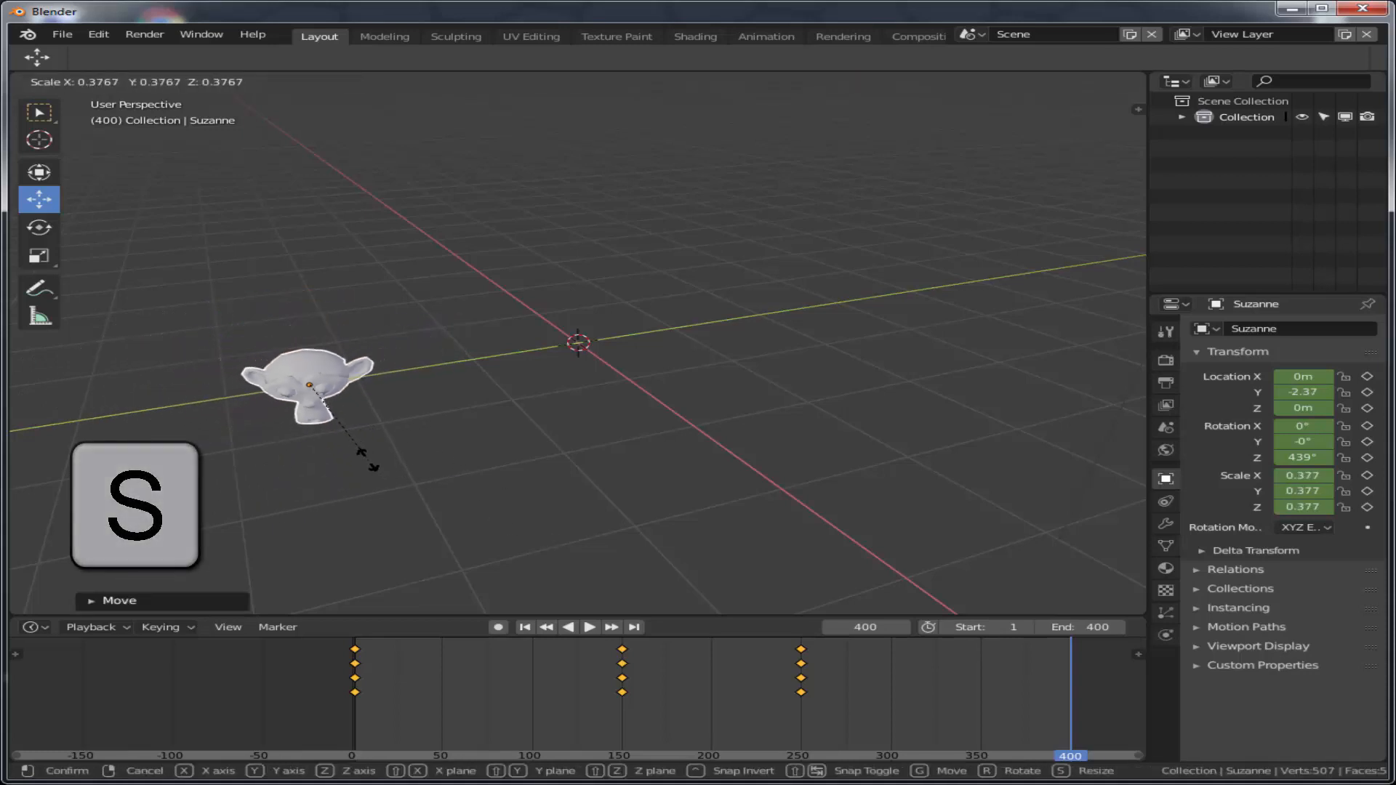
pyautogui.click(326, 430)
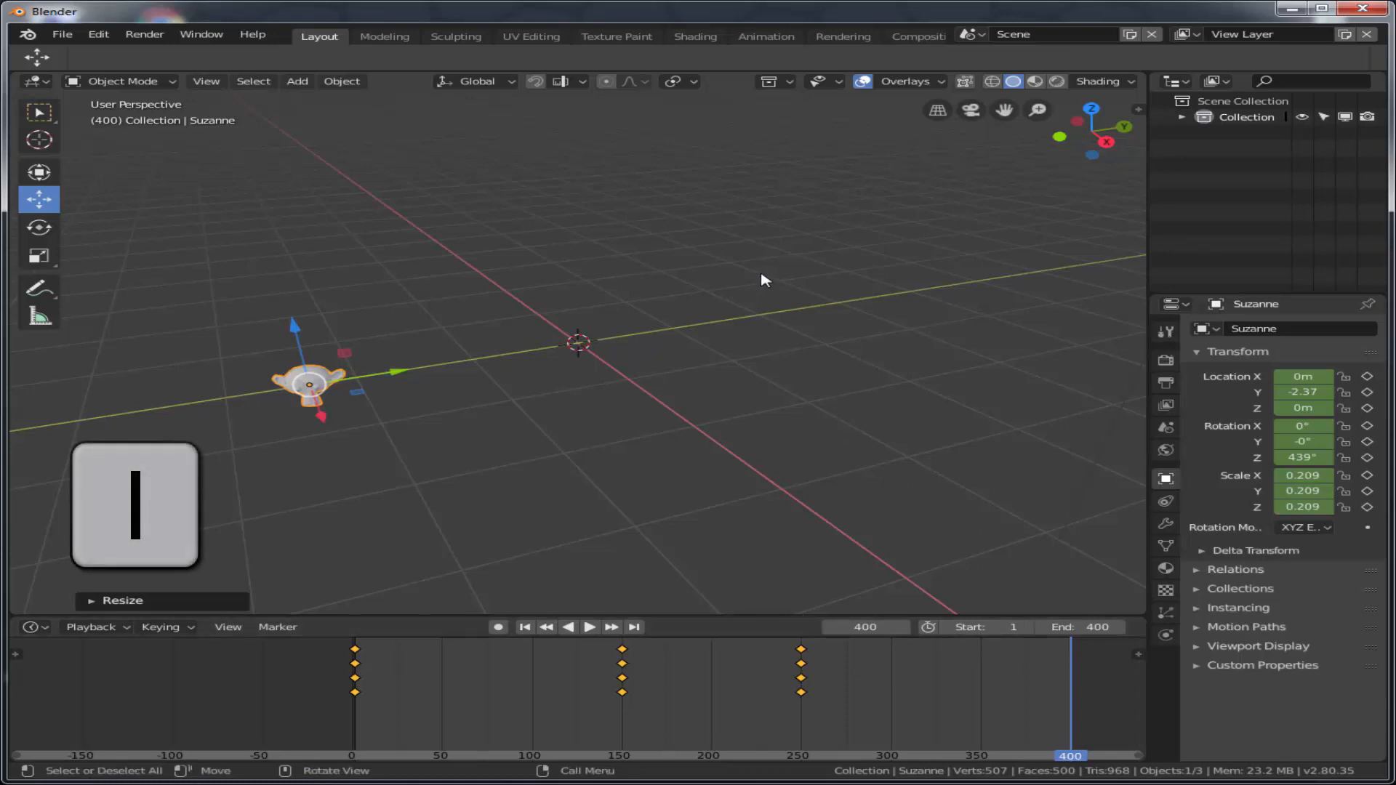
pyautogui.press('i')
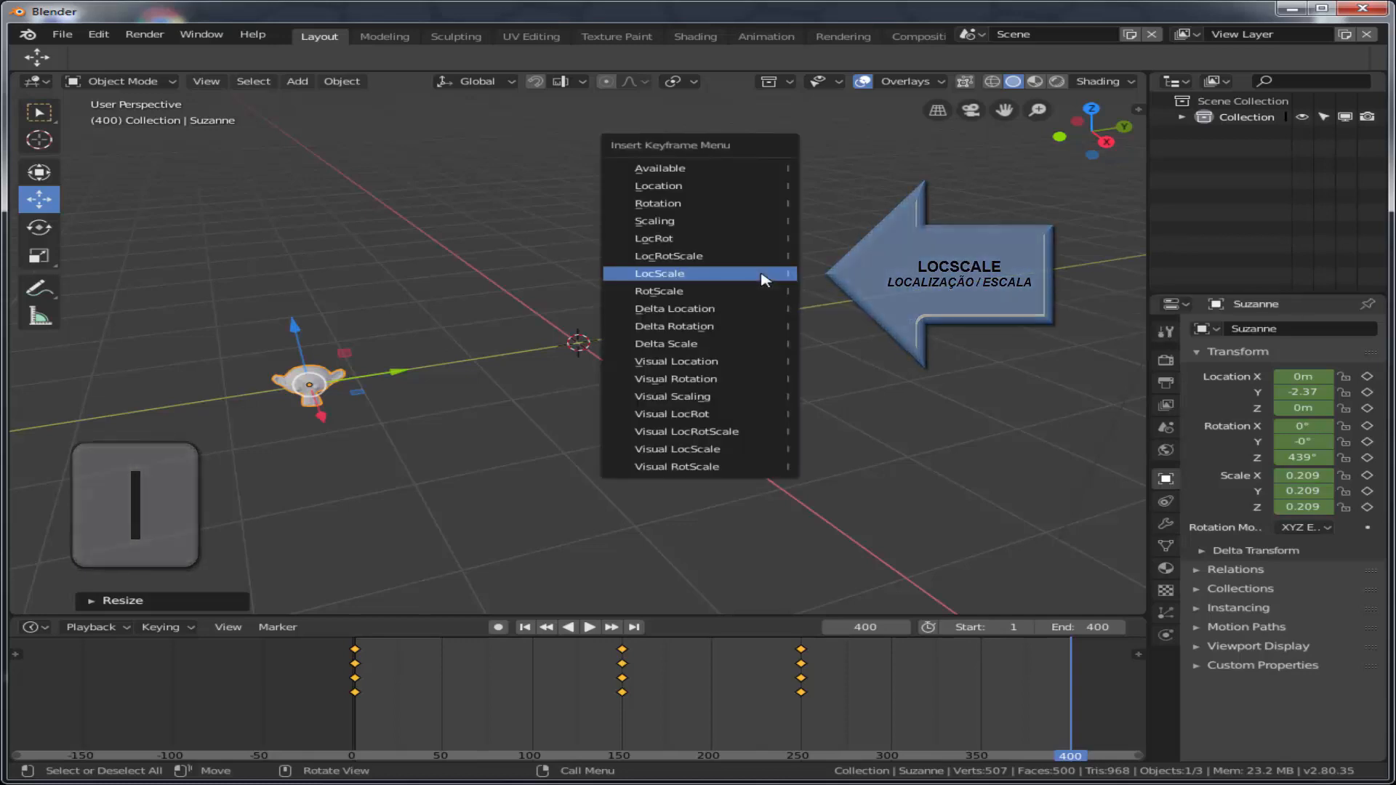
pyautogui.click(764, 279)
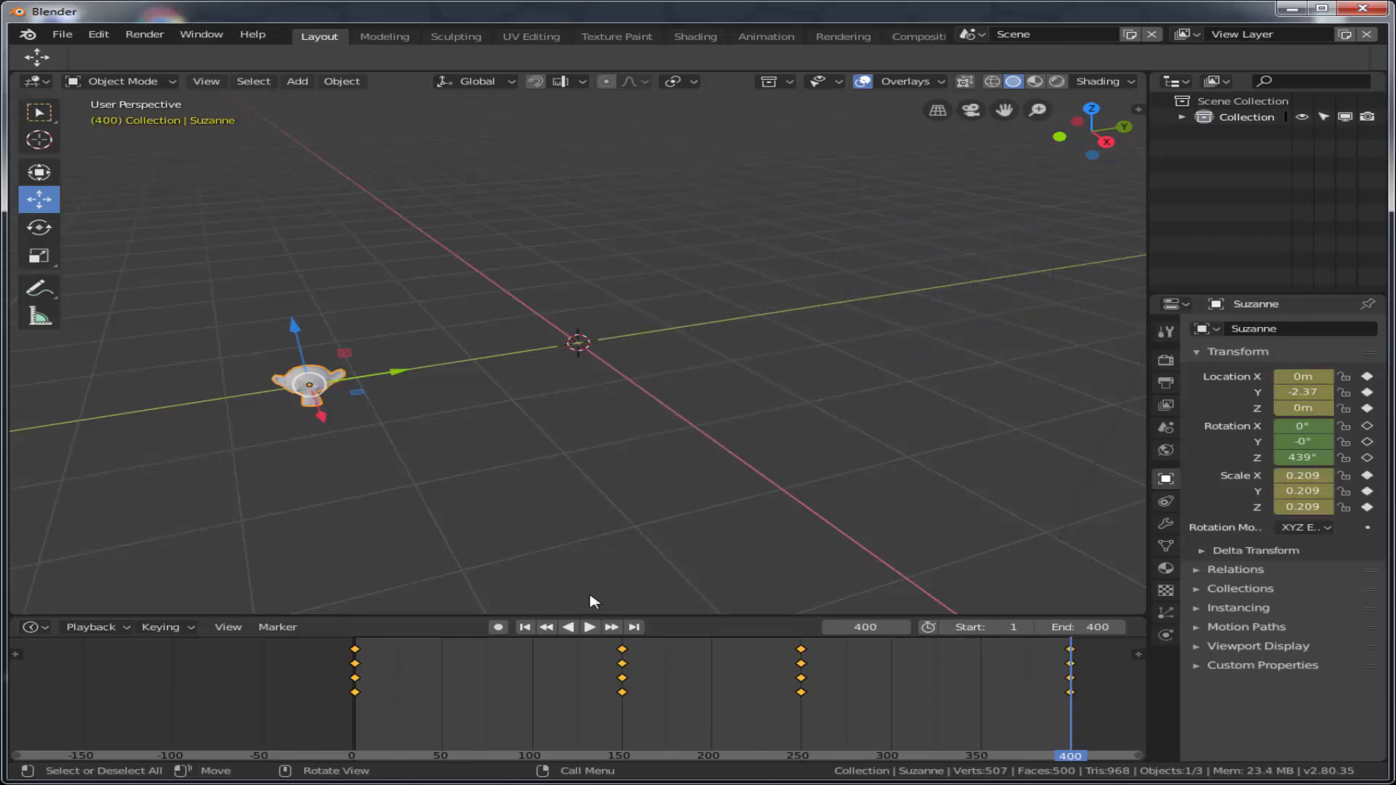
# Play the complete animation from the first frame and stop the playback
pyautogui.click(524, 627)
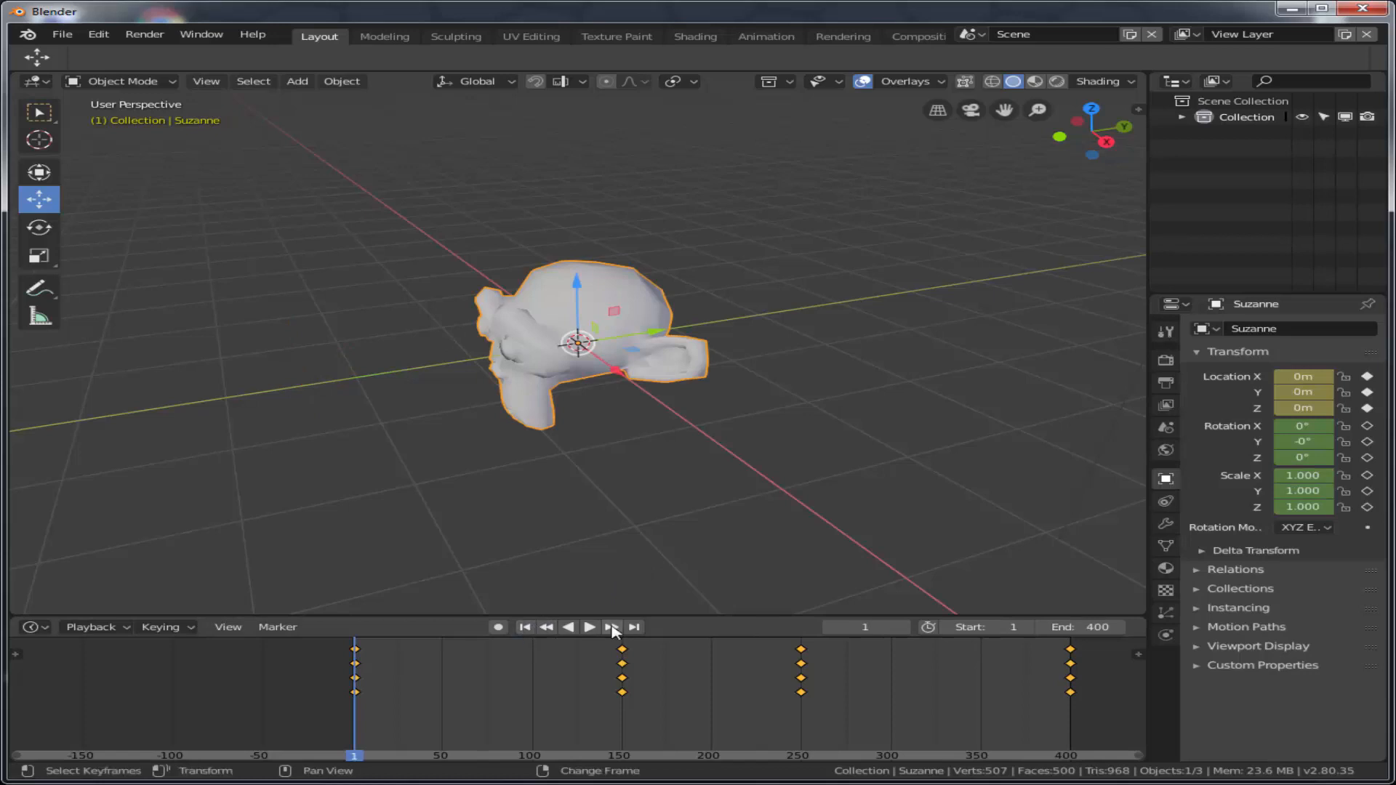
pyautogui.click(589, 629)
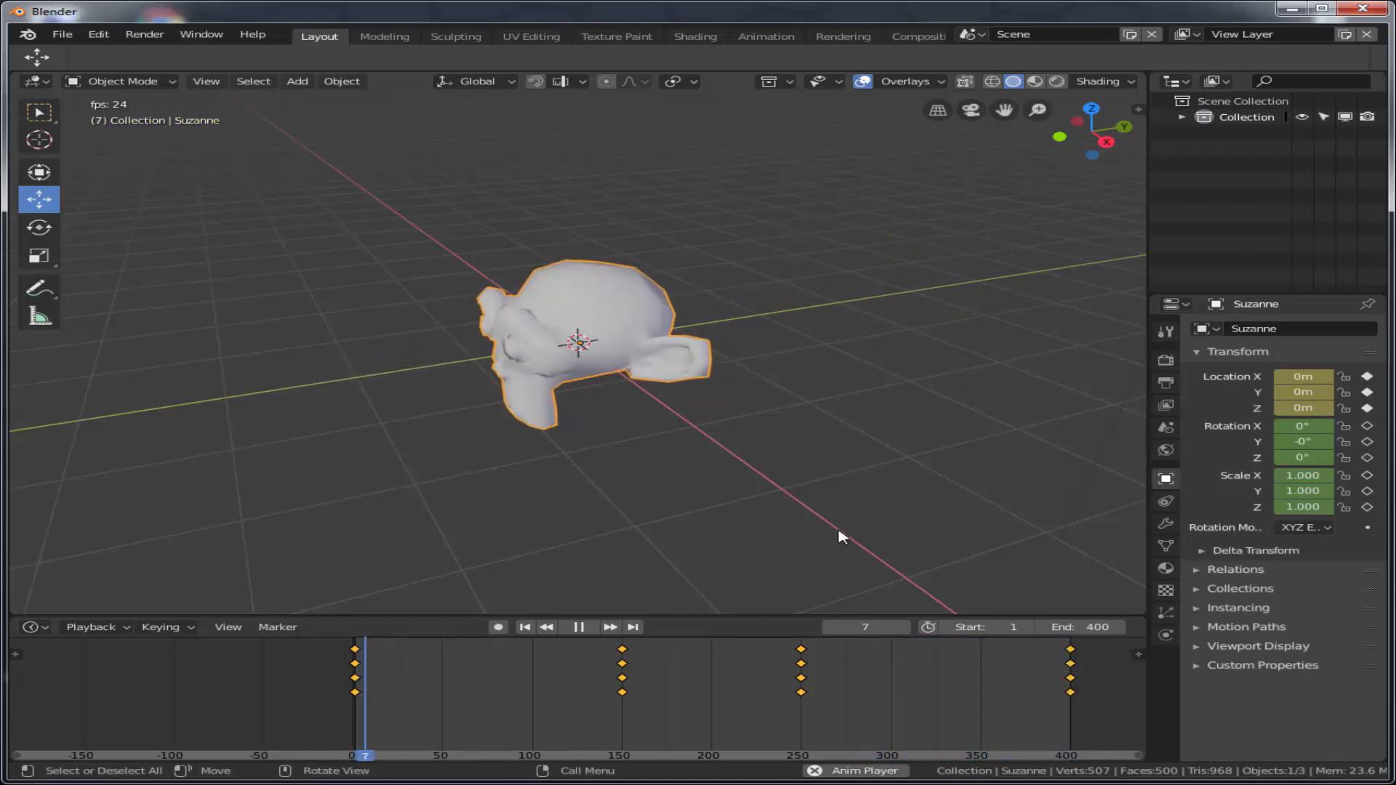
pyautogui.press('space')
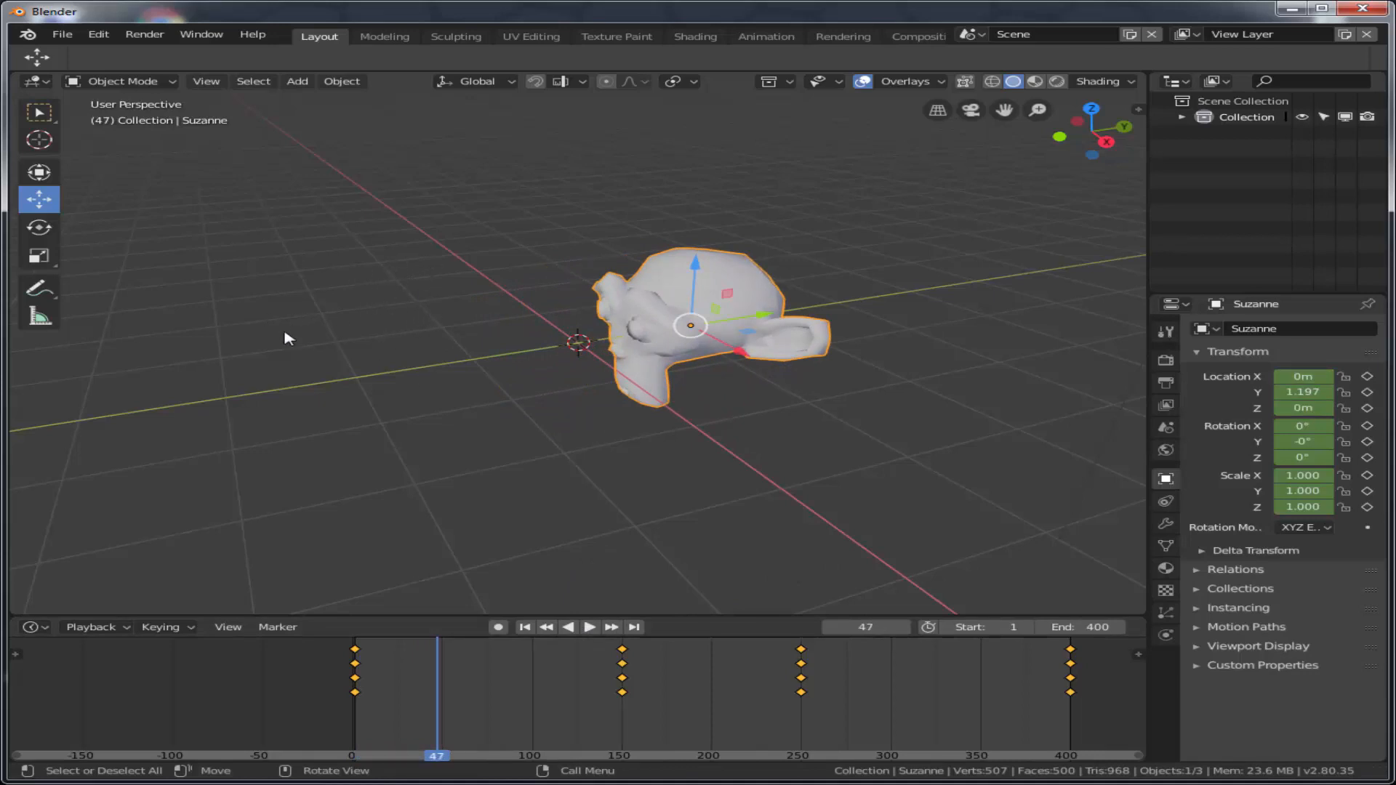
pyautogui.press('i')
# Delete the monkey head's Location keyframes at frame 1
pyautogui.rightClick(355, 657)
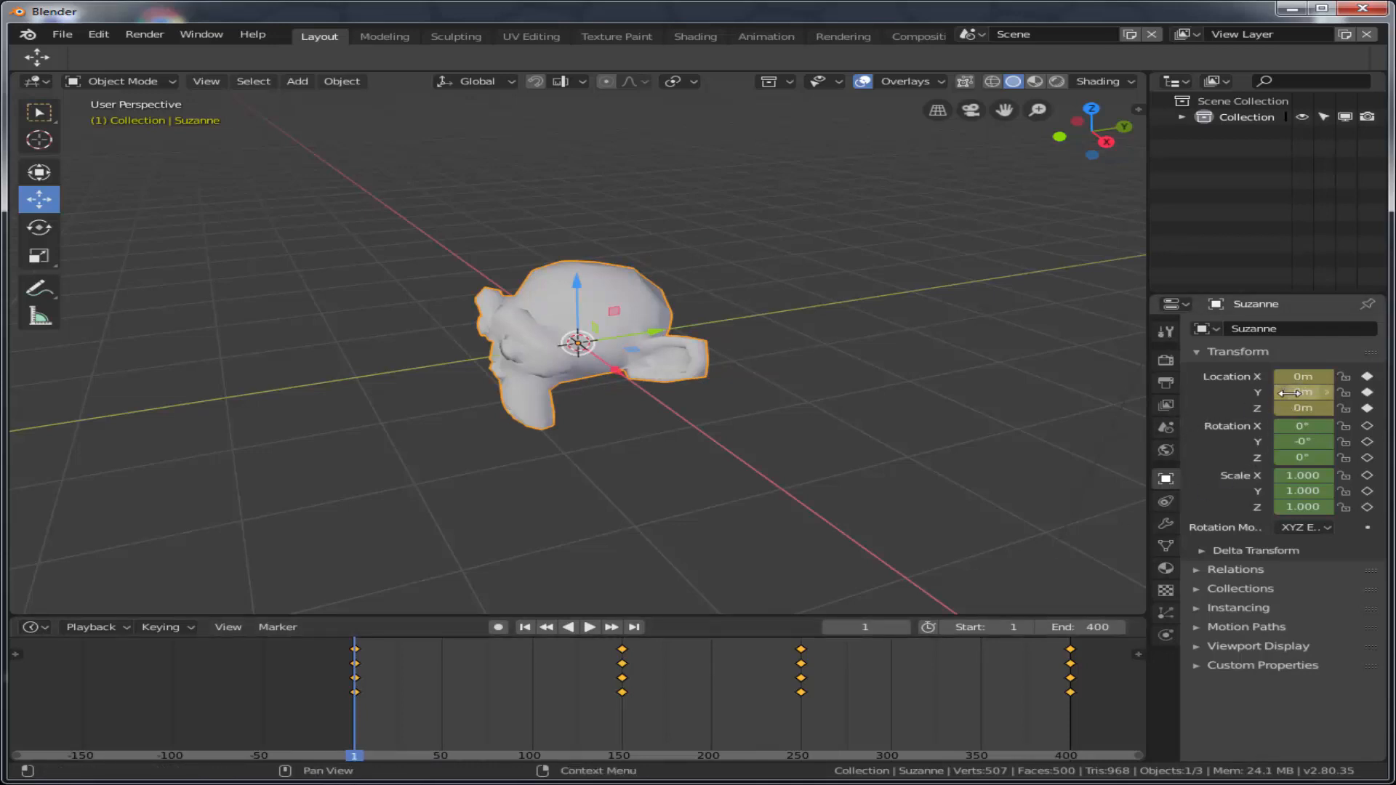
pyautogui.rightClick(1290, 392)
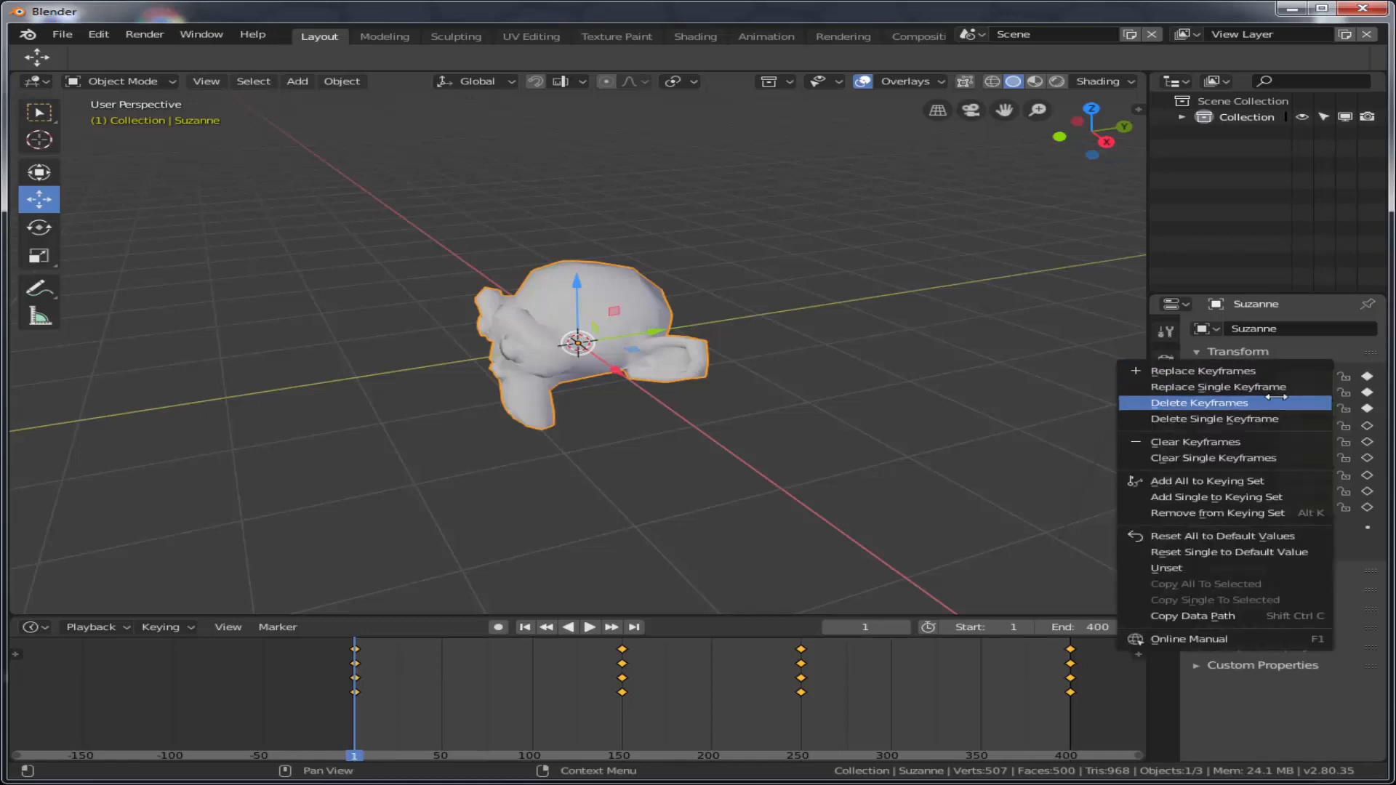
pyautogui.click(1253, 401)
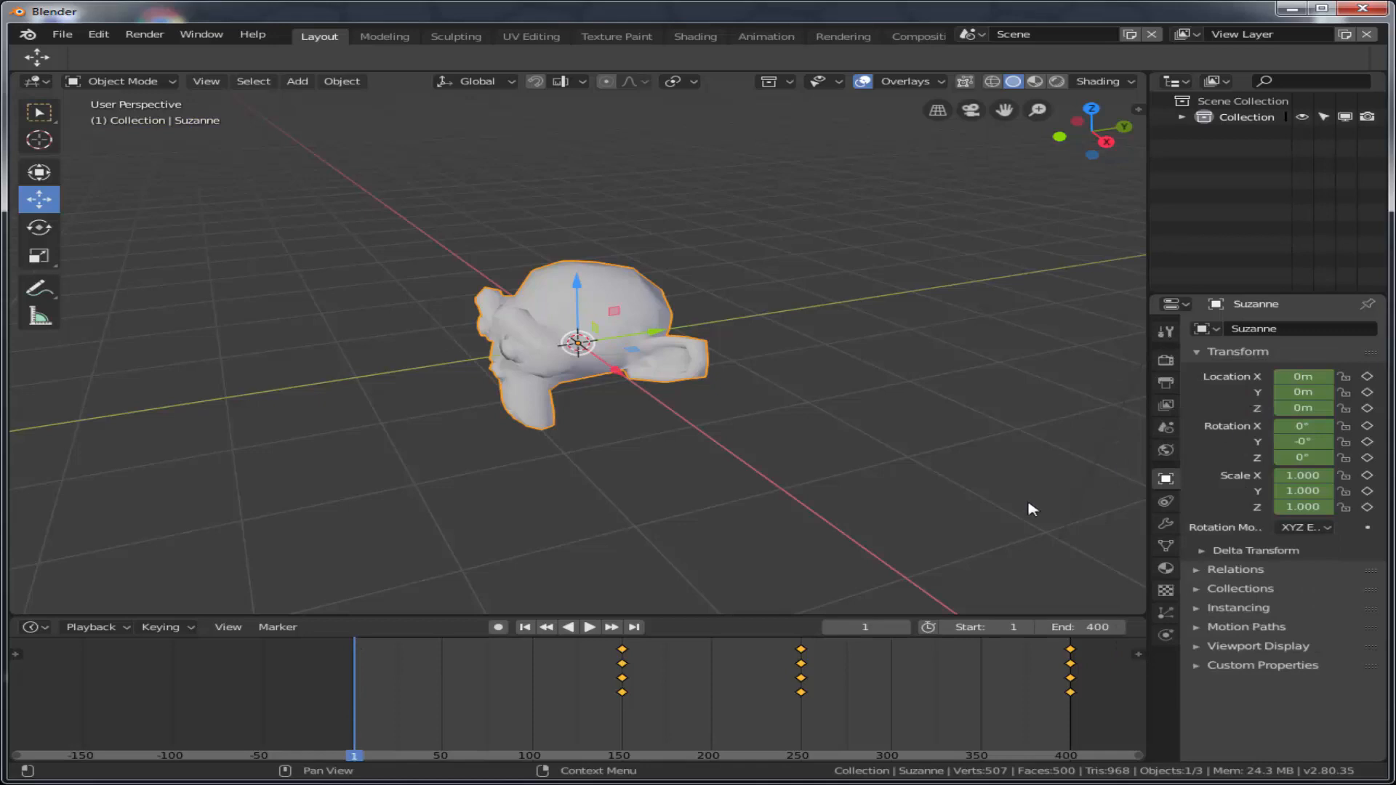
# Delete the monkey head's Location and Rotation keyframes at frame 150
pyautogui.rightClick(622, 664)
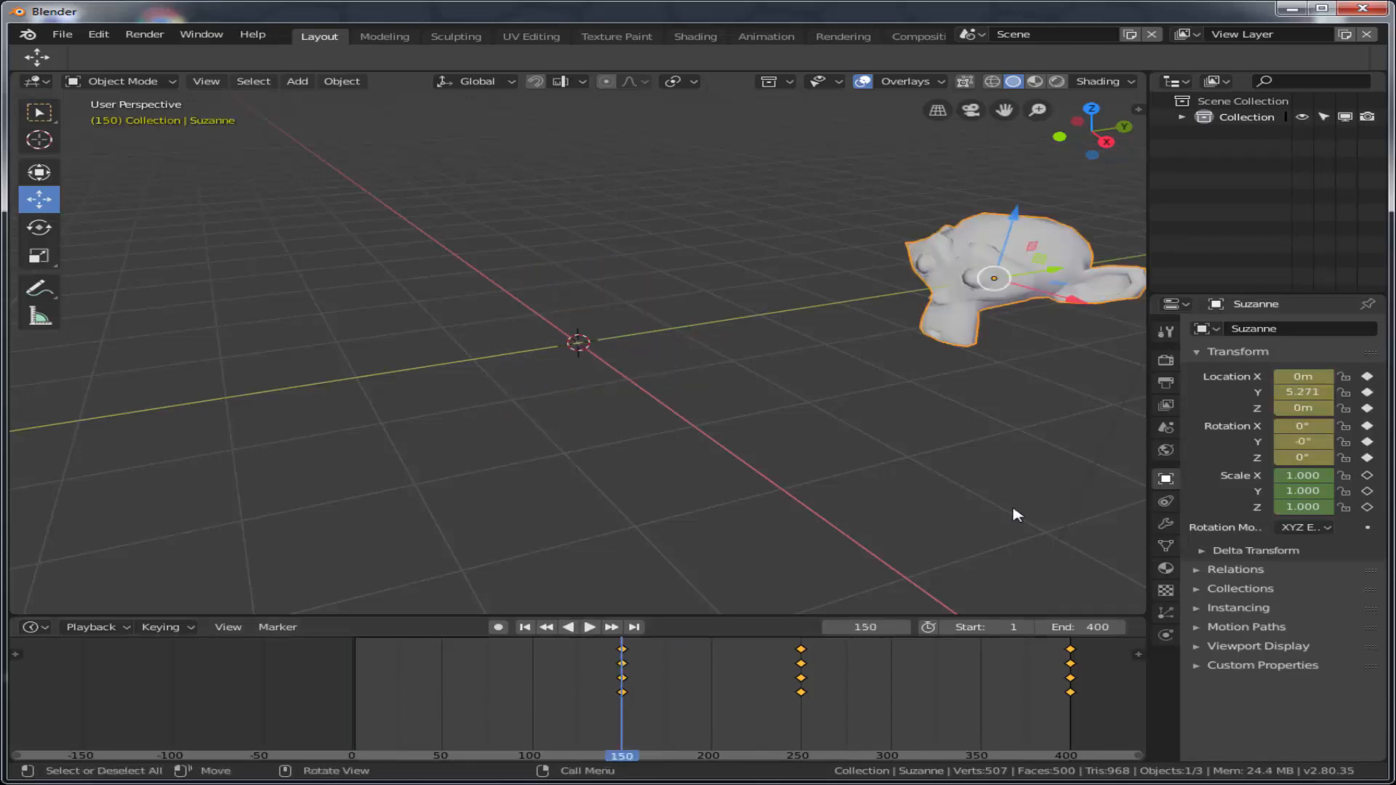
pyautogui.rightClick(1286, 393)
pyautogui.click(1253, 393)
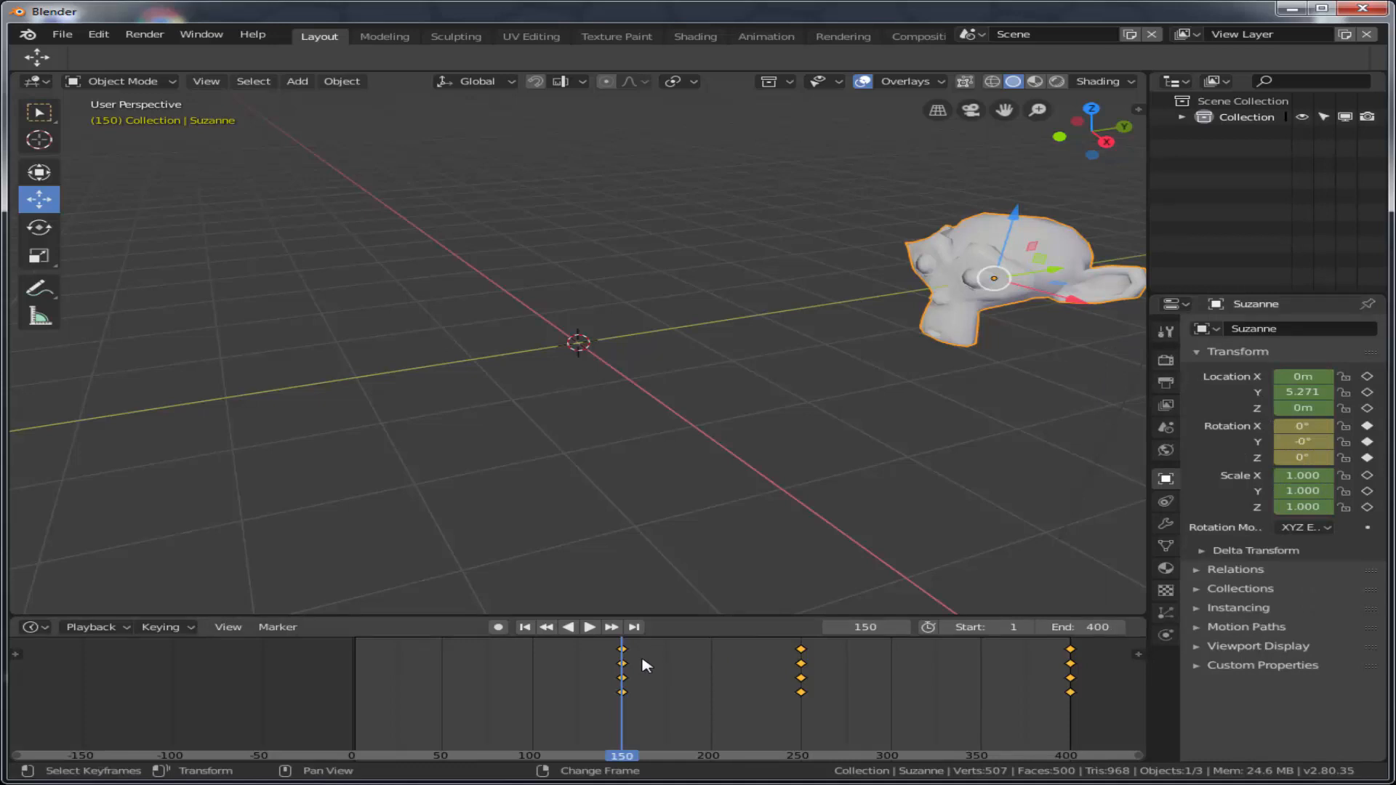
pyautogui.rightClick(1307, 438)
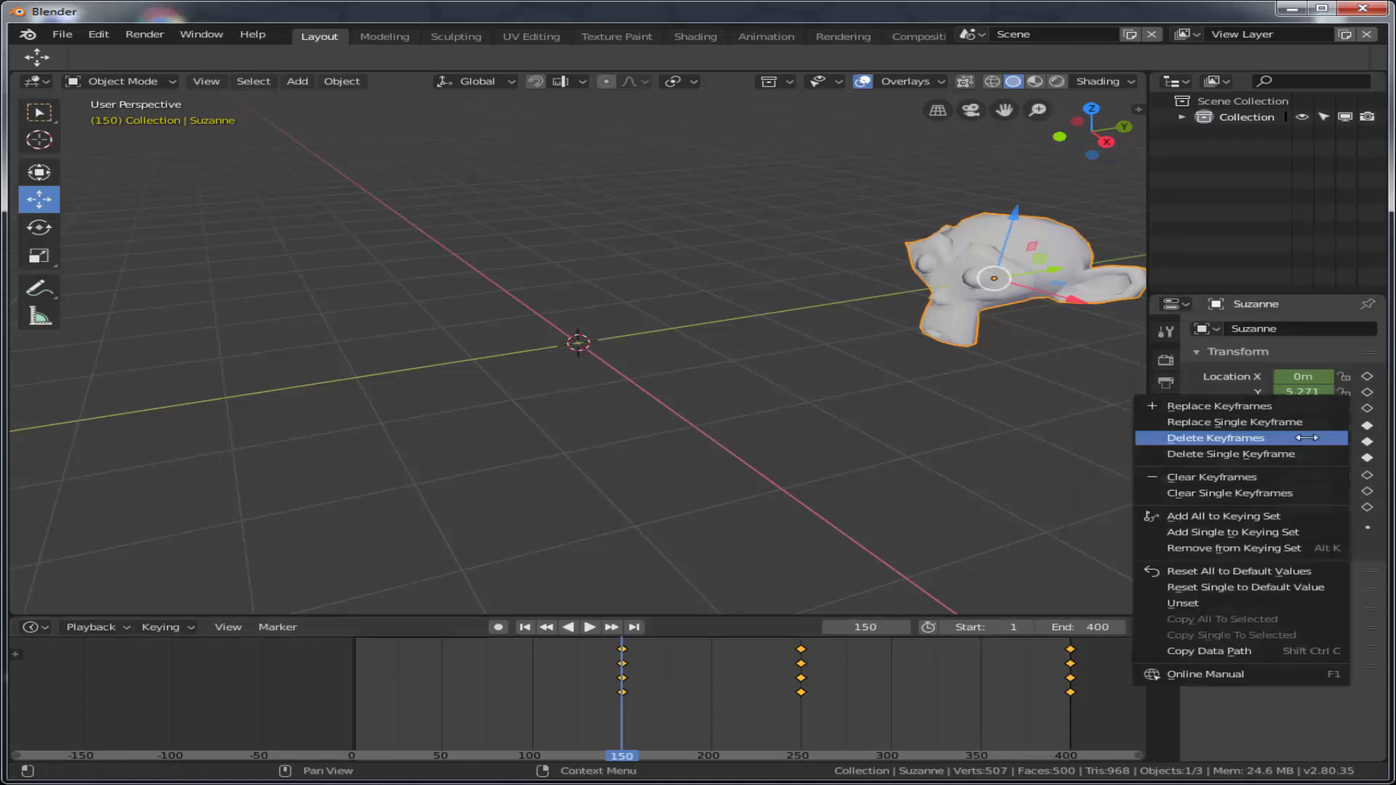
pyautogui.click(1229, 438)
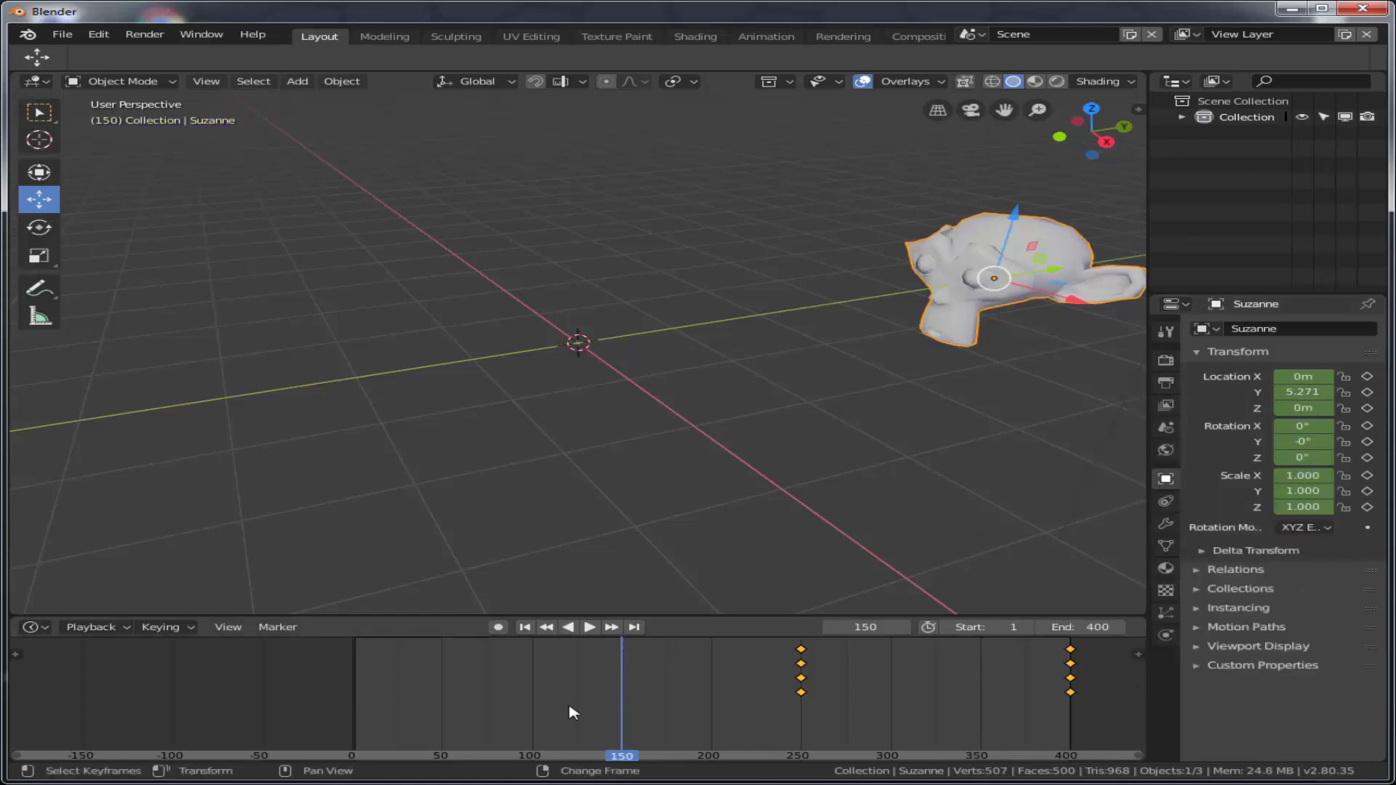
# Delete the monkey head's Location, Rotation and Scale keyframes at frame 250
pyautogui.rightClick(801, 669)
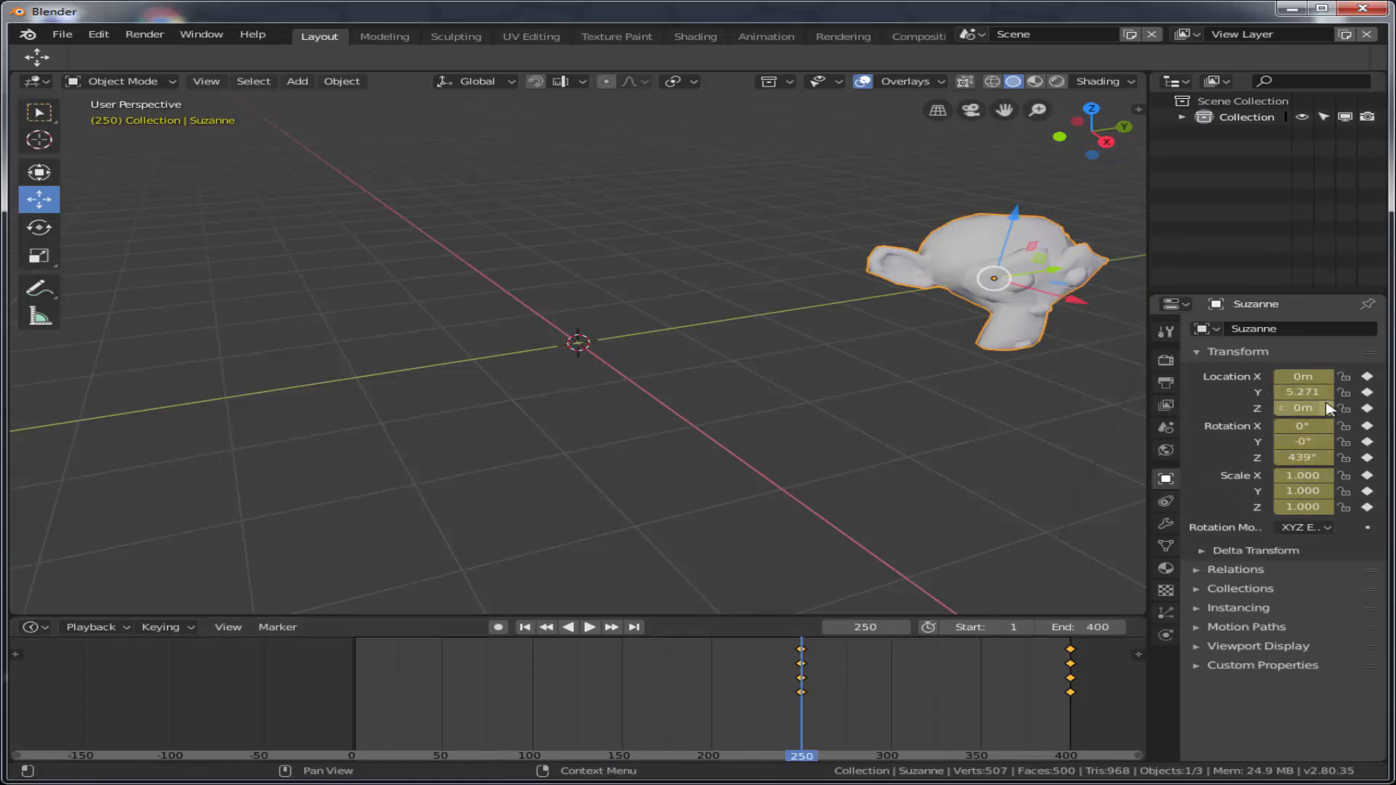
pyautogui.rightClick(1286, 394)
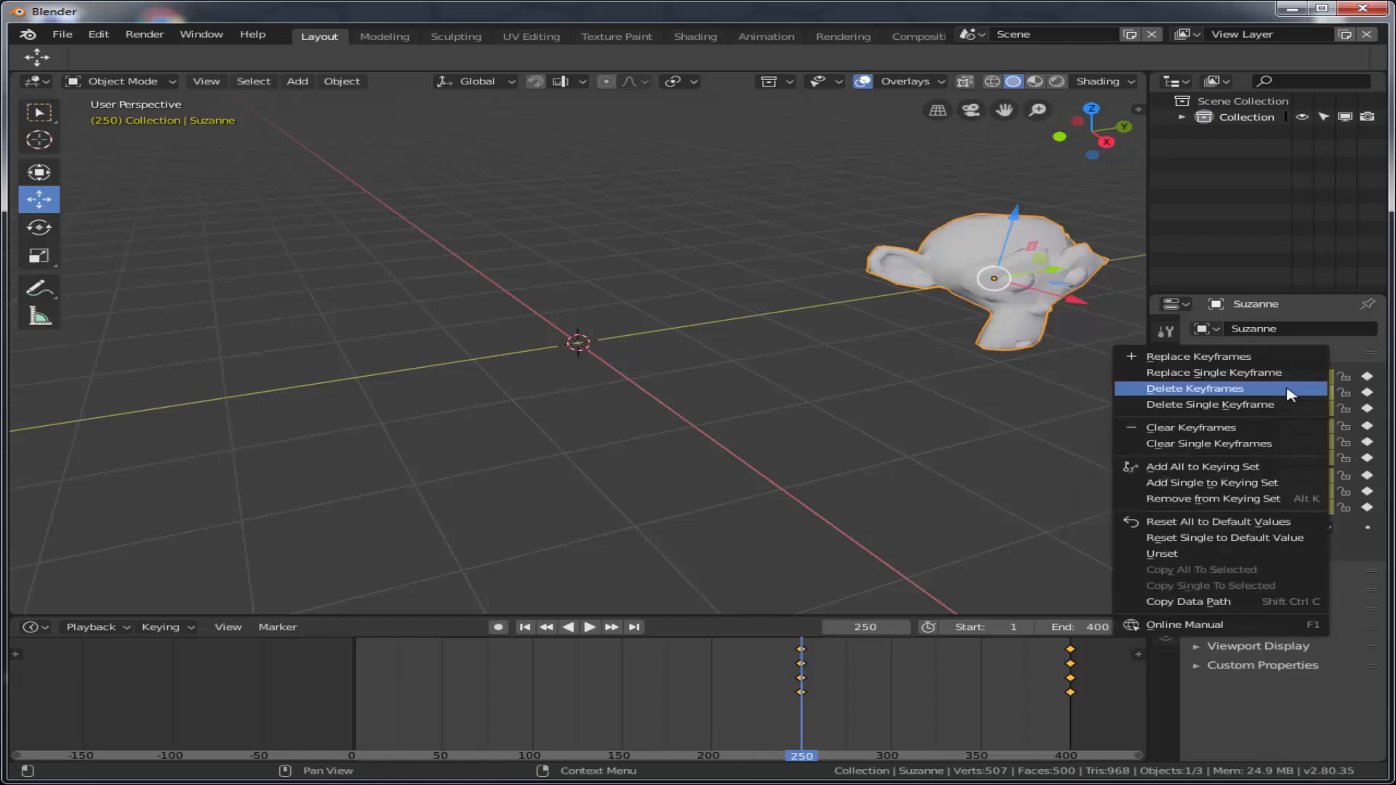
pyautogui.click(1283, 387)
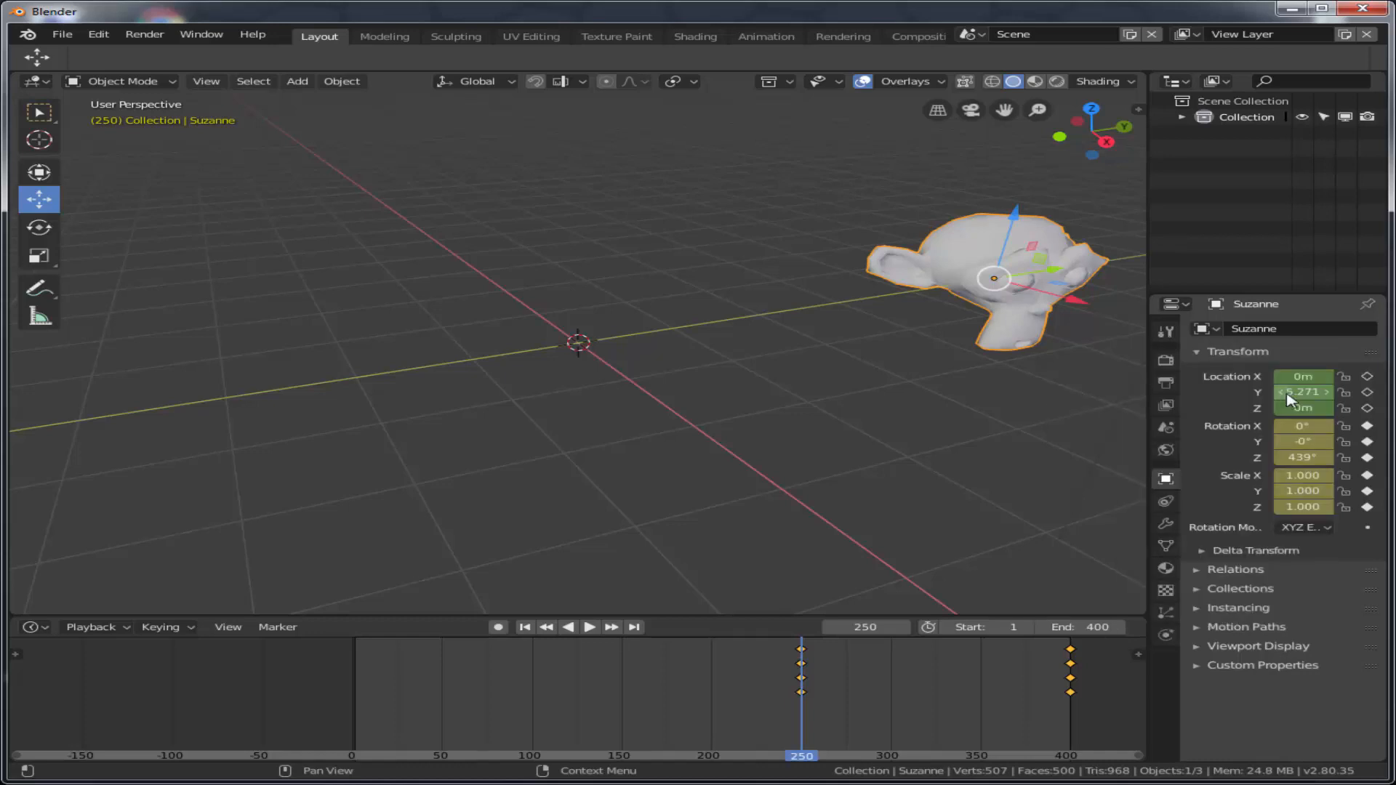
pyautogui.rightClick(1289, 446)
pyautogui.click(1283, 445)
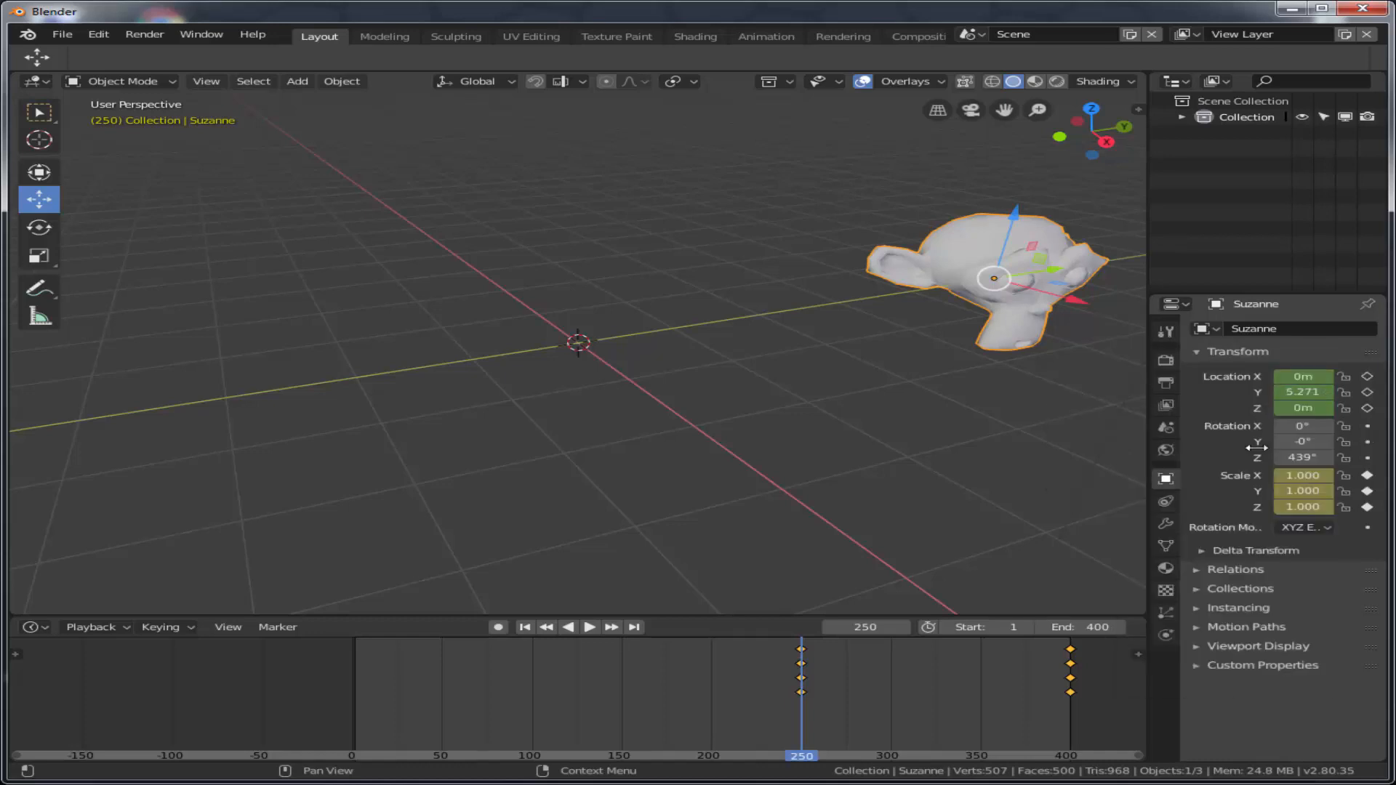
pyautogui.rightClick(1283, 480)
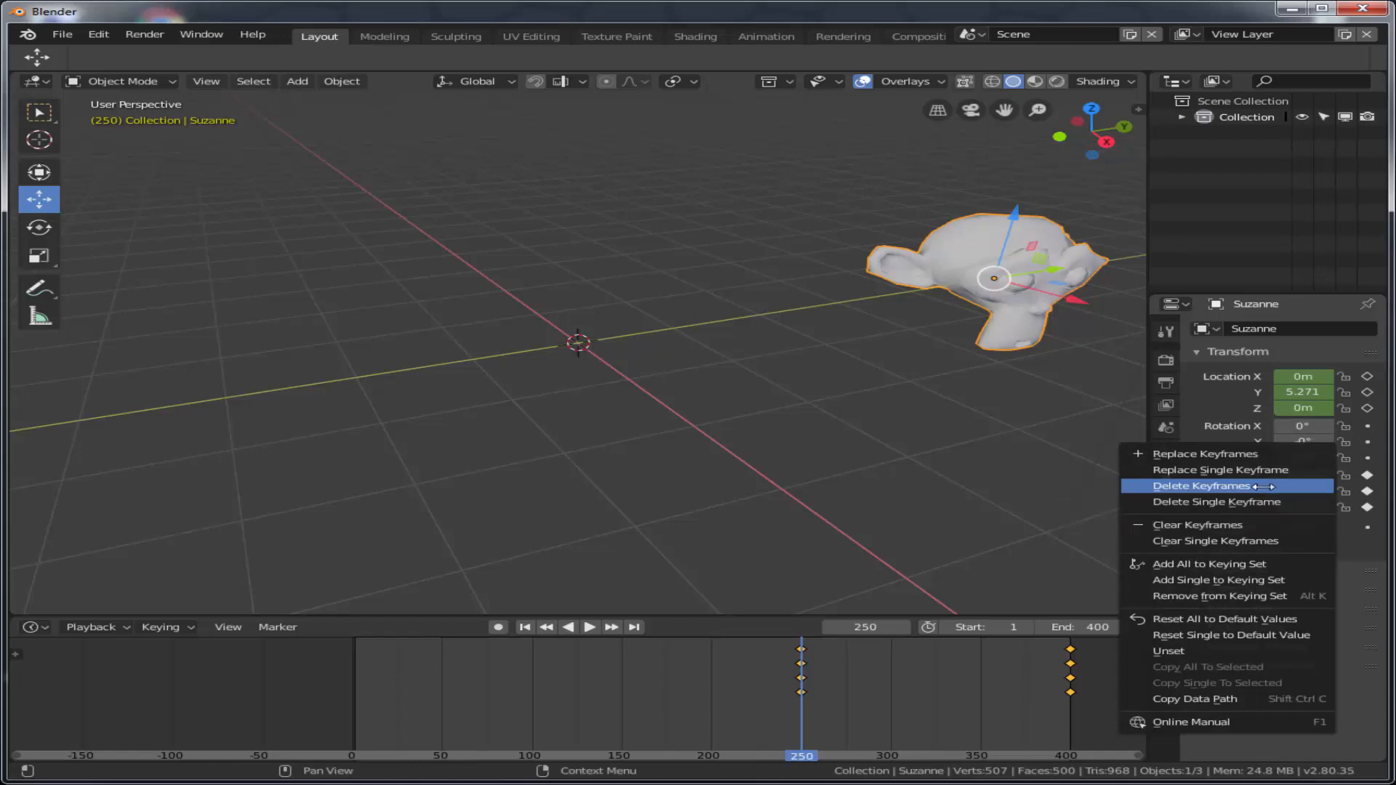
pyautogui.click(1262, 486)
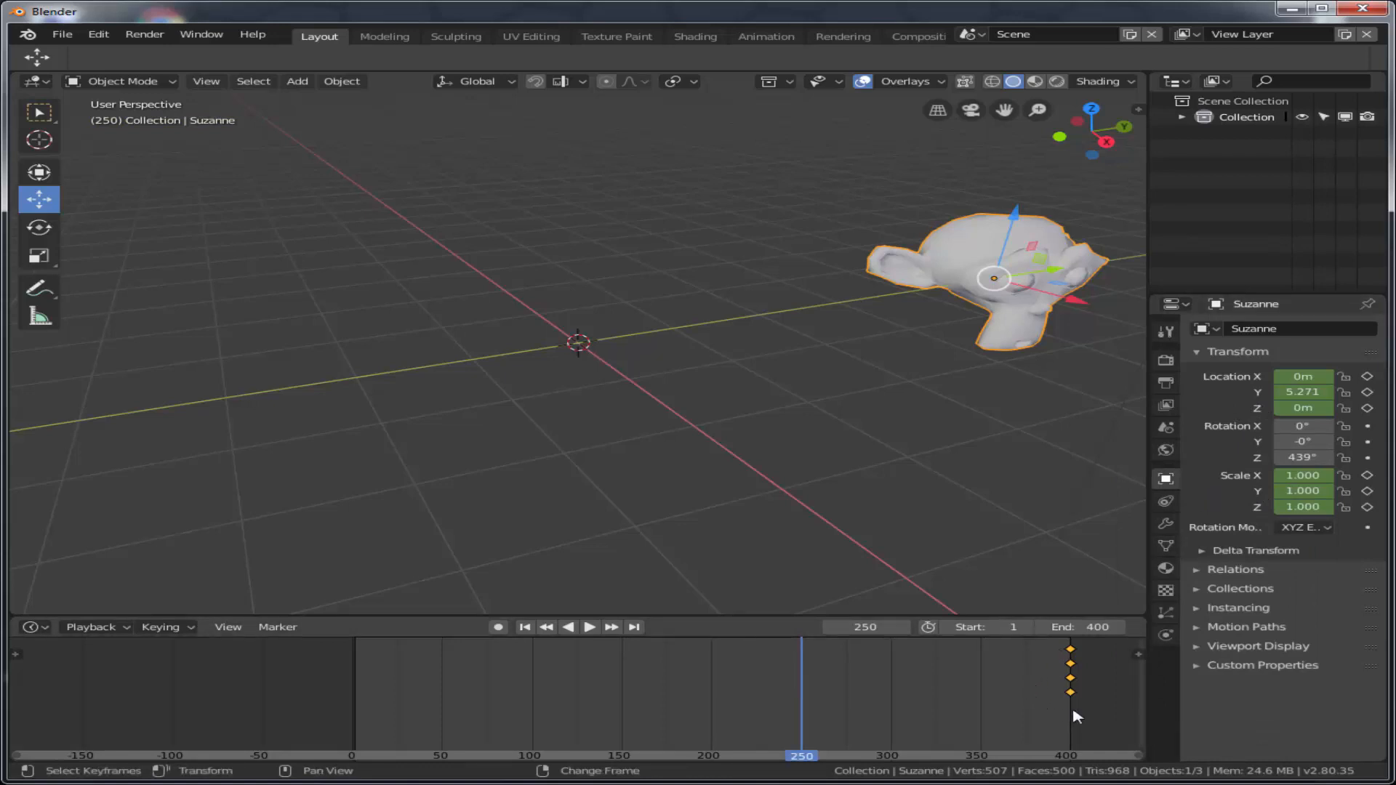
# From frame 399, clear all remaining Location and Scale keyframes of the monkey head
pyautogui.rightClick(1070, 655)
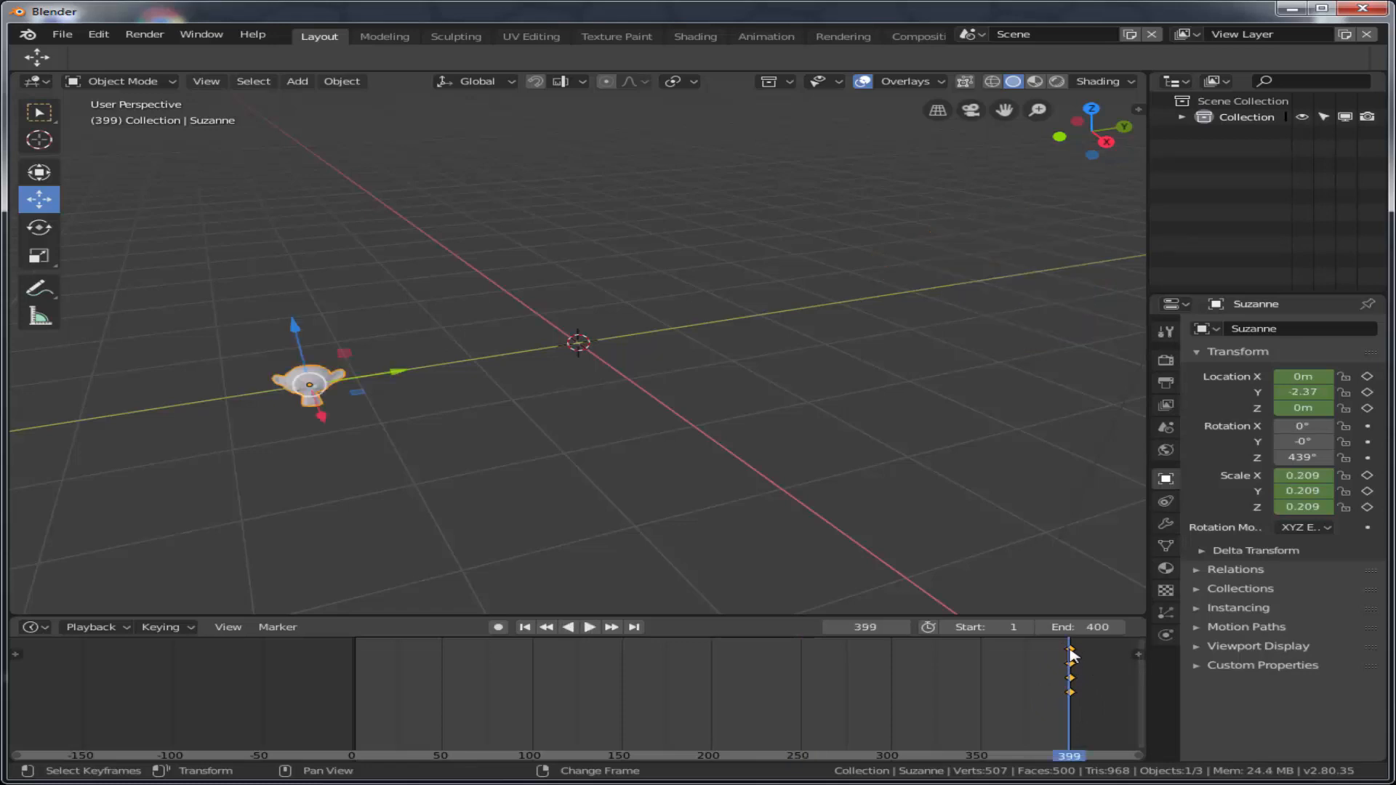
pyautogui.rightClick(1286, 391)
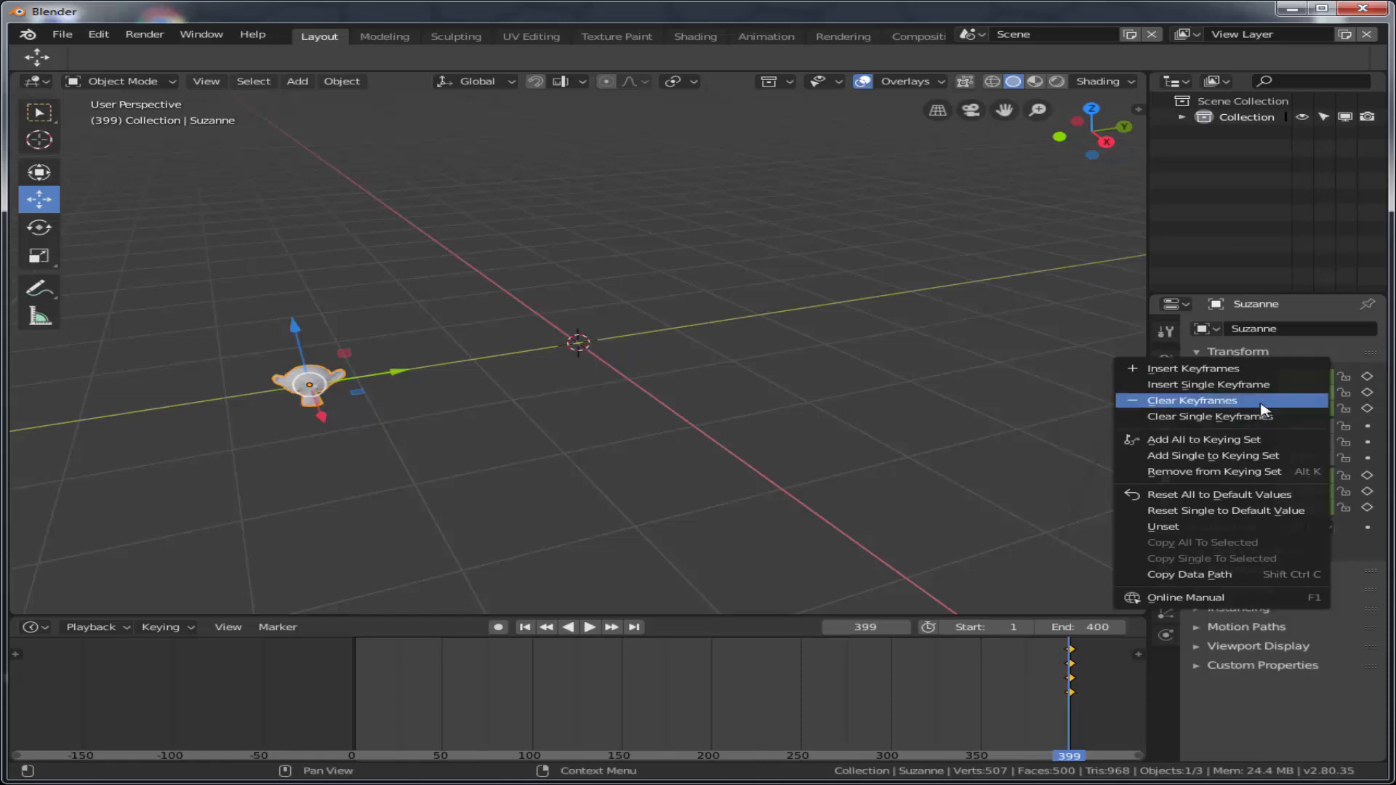
pyautogui.click(1268, 400)
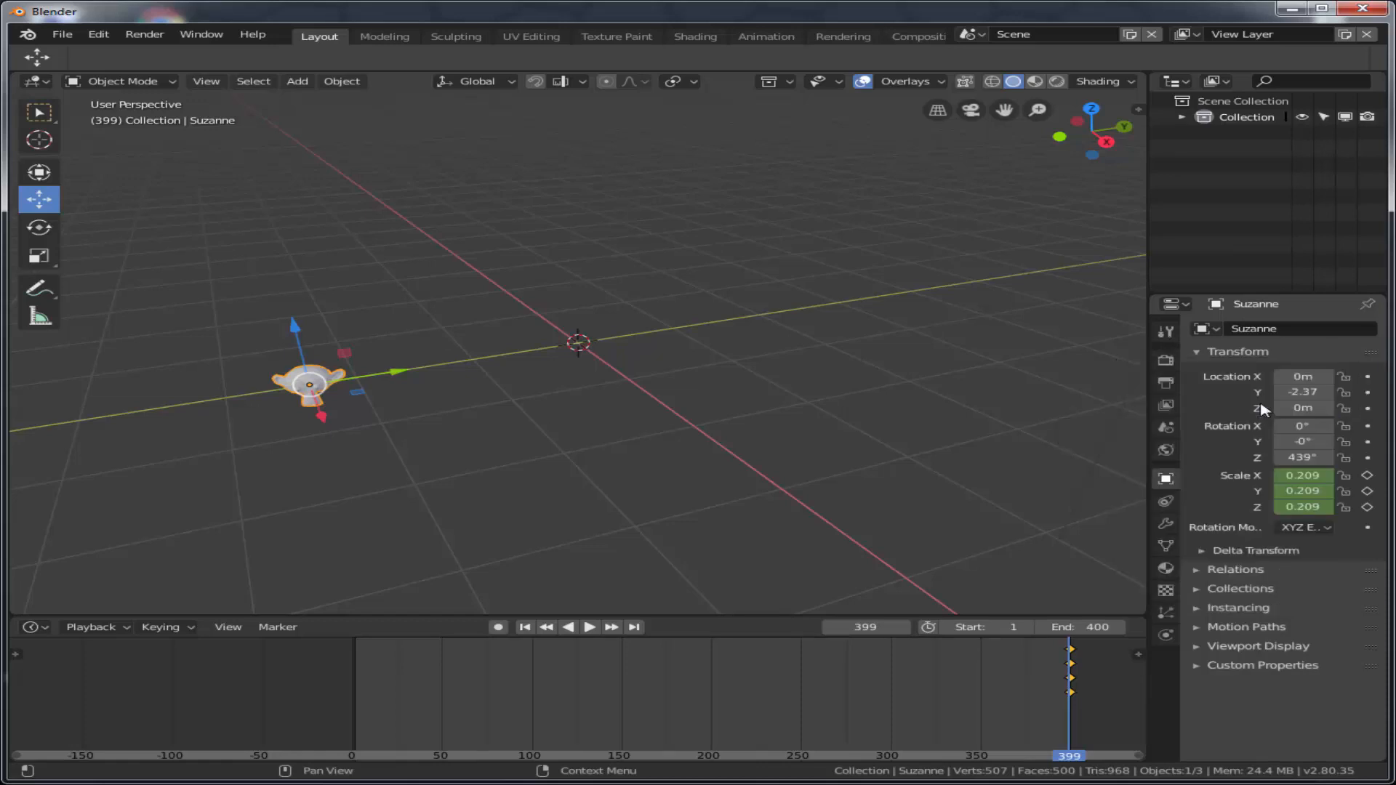
pyautogui.rightClick(1295, 491)
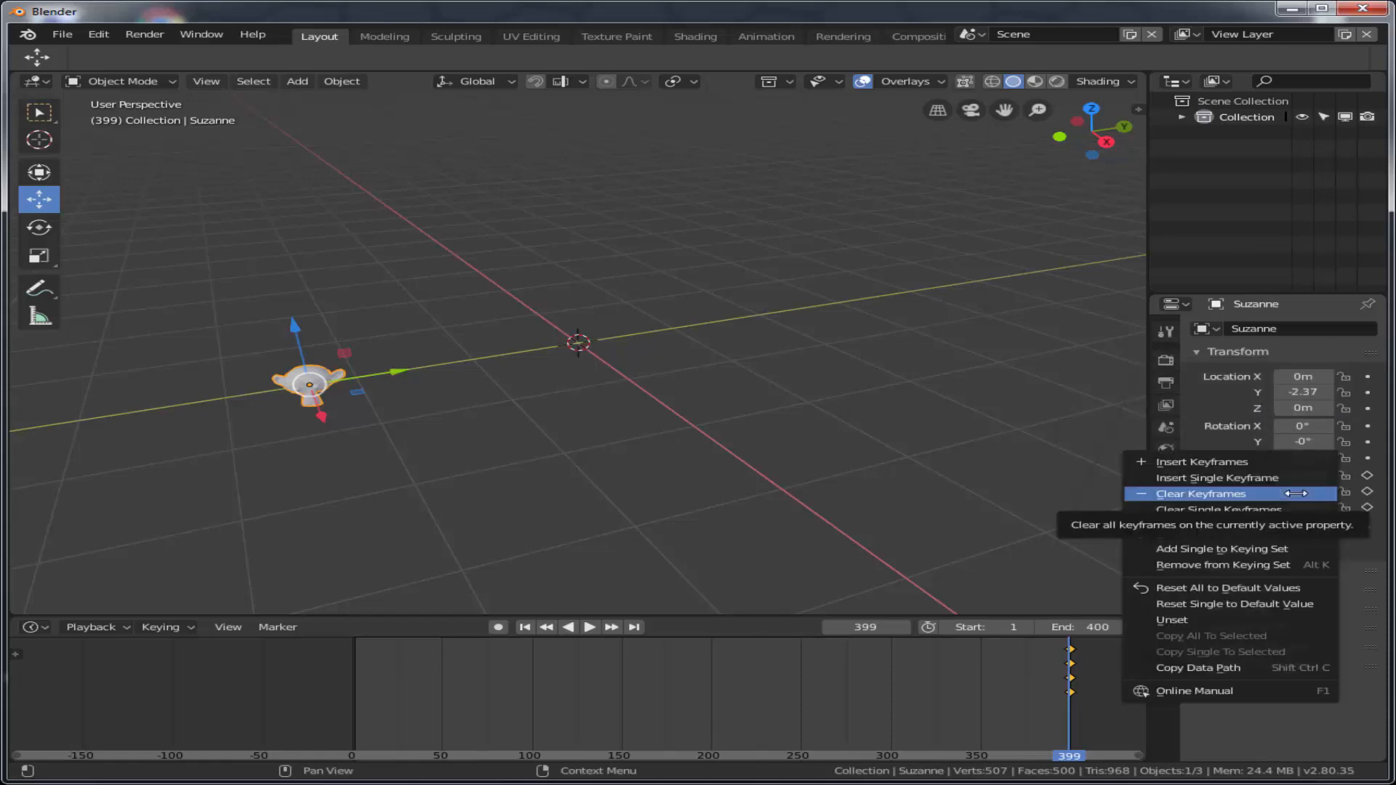
pyautogui.click(1295, 490)
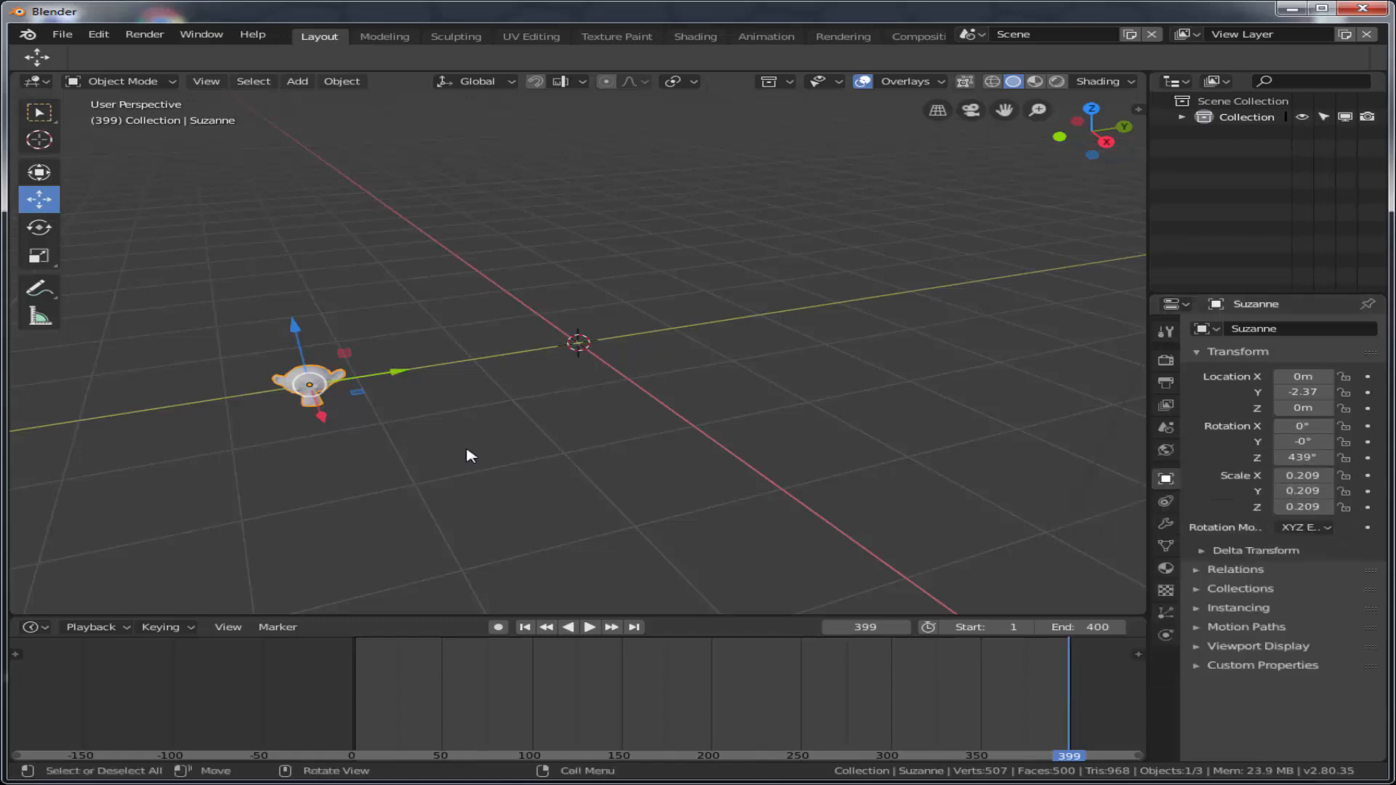
# Play the timeline to check the monkey head with its keyframes removed
pyautogui.click(589, 629)
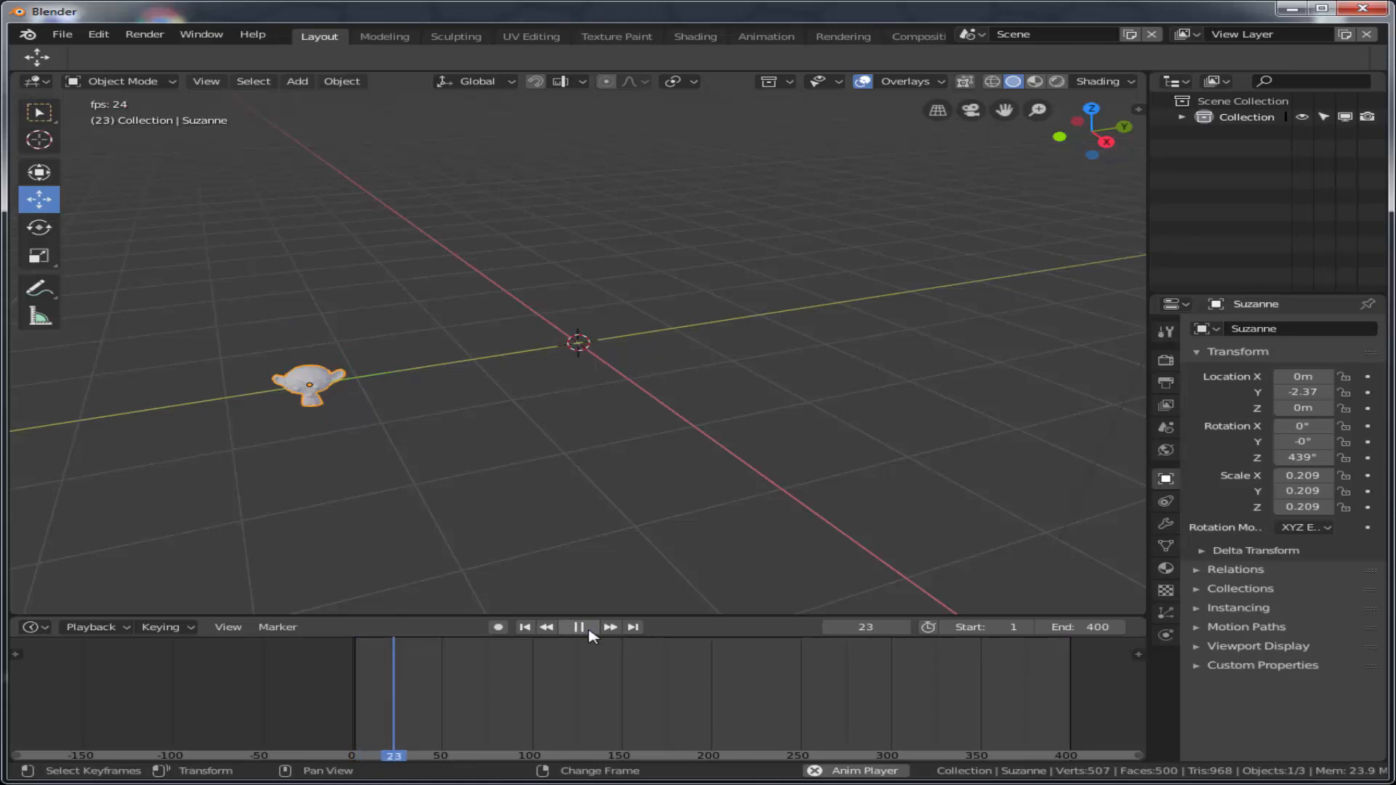